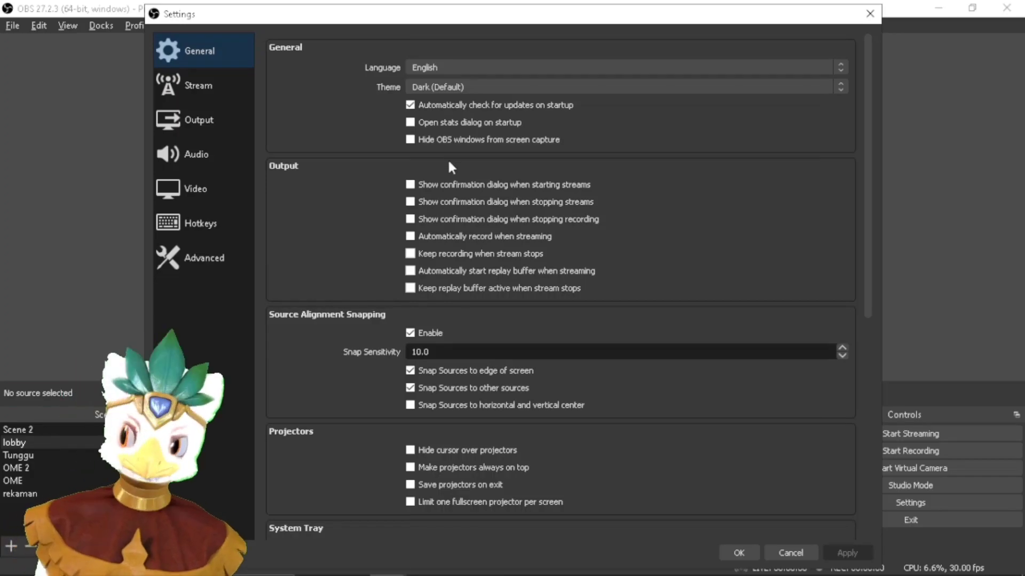
Step: Review all the General settings from output to multiview options, and look over the Stream service settings
scroll(380, 175, "down", 2)
scroll(377, 185, "down", 3)
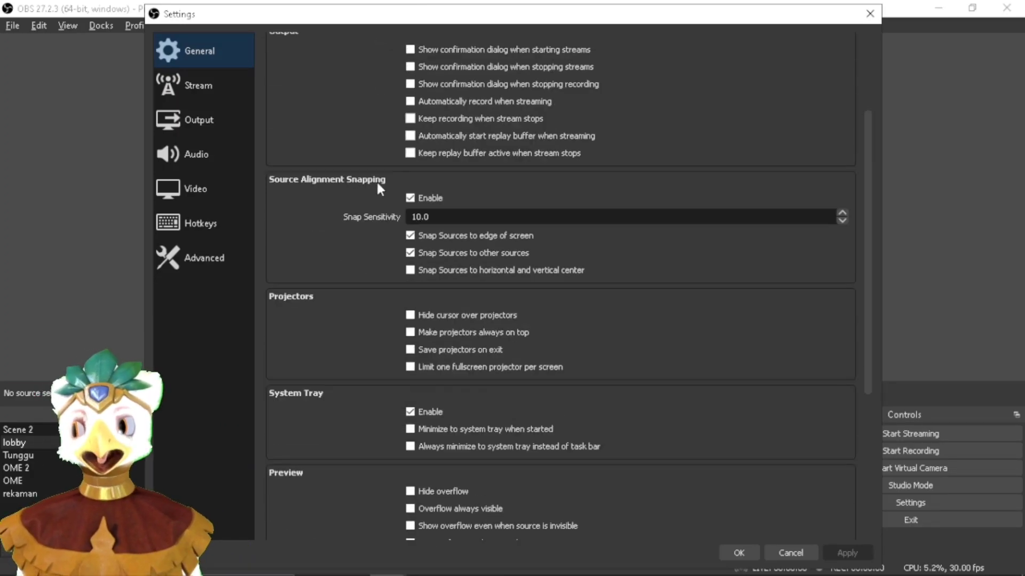
scroll(377, 184, "down", 1)
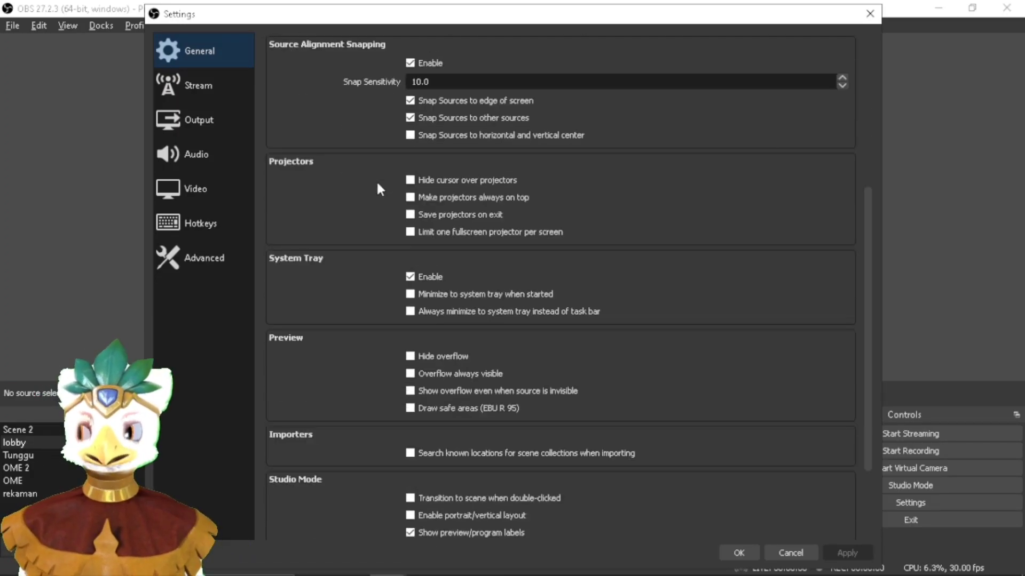
scroll(377, 188, "down", 1)
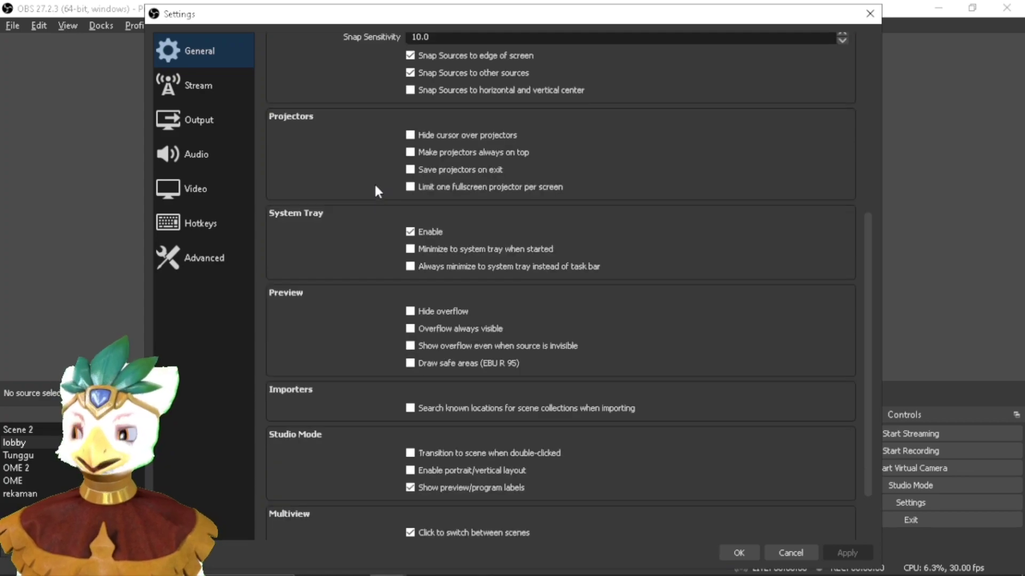
scroll(371, 190, "down", 2)
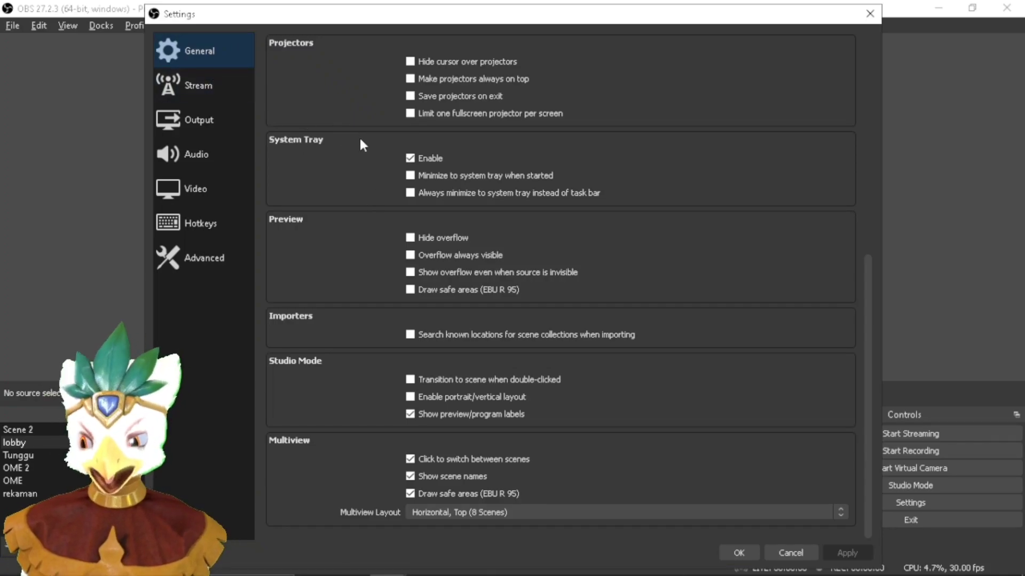
scroll(344, 137, "up", 8)
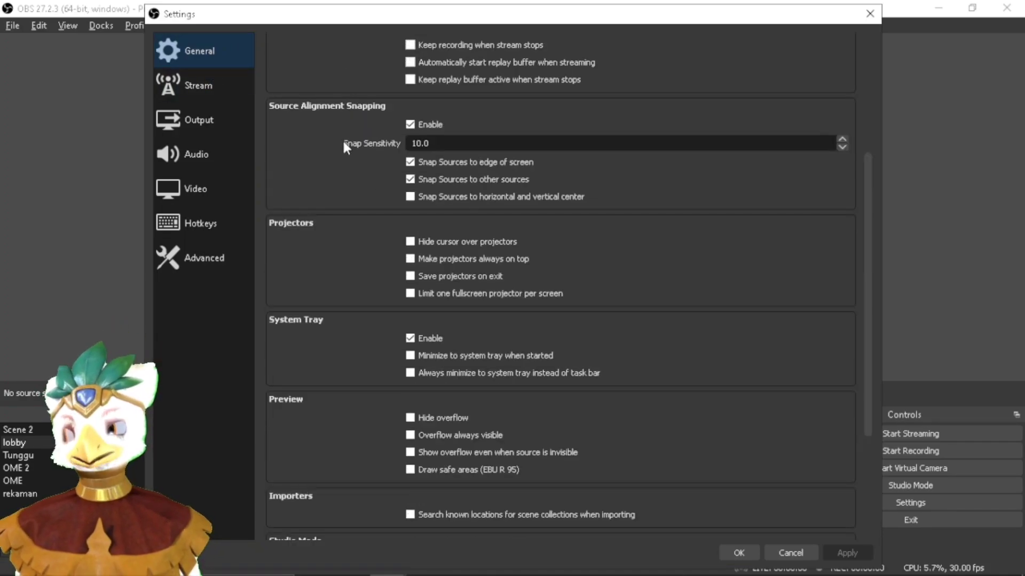
left_click(176, 86)
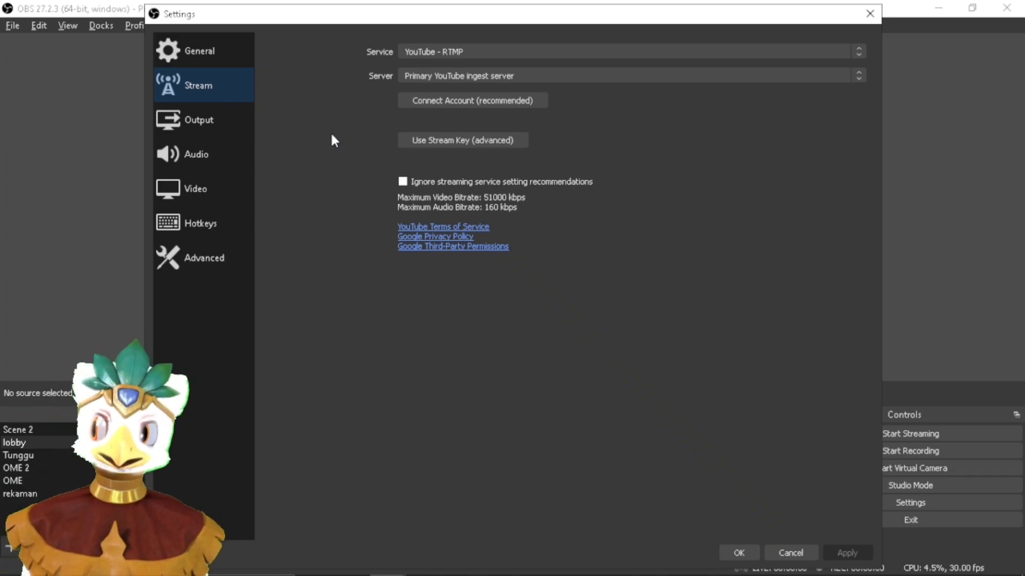
Step: In the Output settings, keep the Advanced output mode and choose x264 as the streaming encoder
left_click(205, 121)
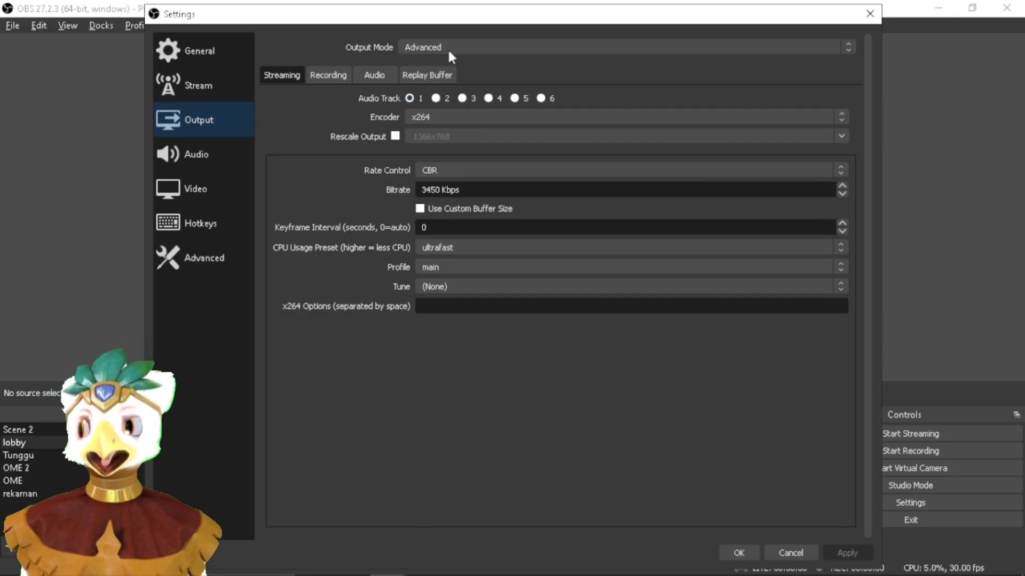
left_click(469, 47)
left_click(473, 43)
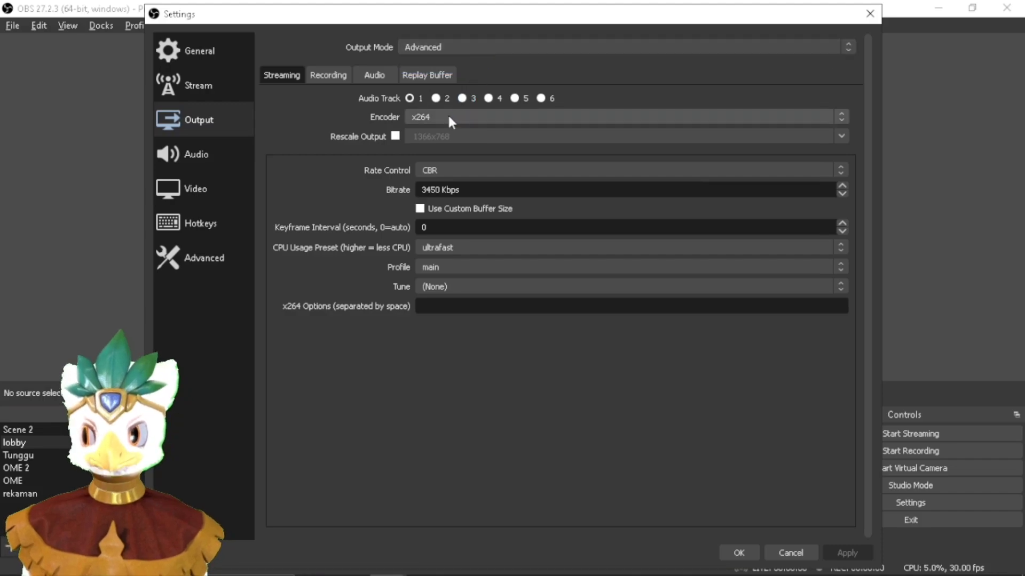
left_click(429, 117)
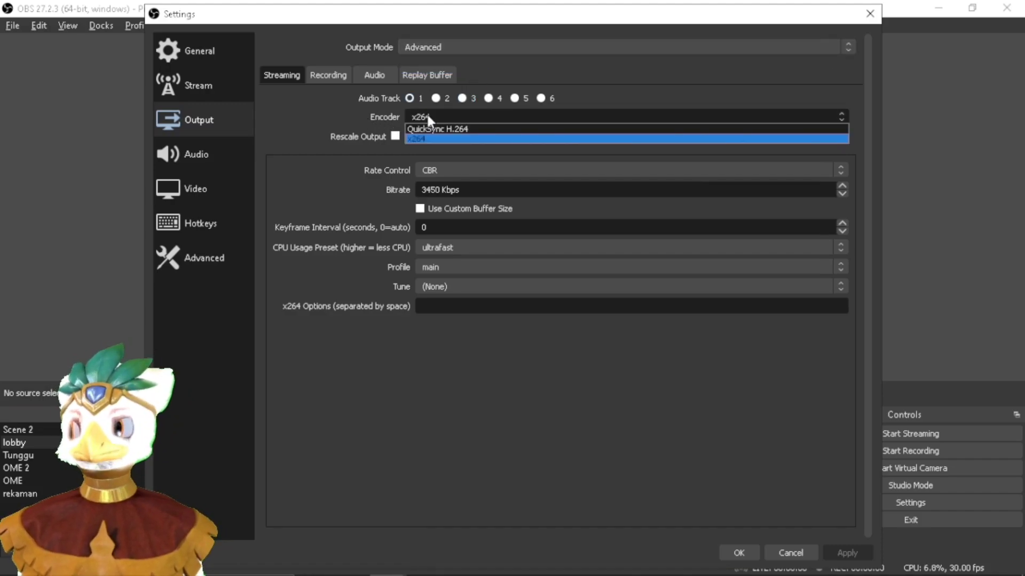
left_click(469, 138)
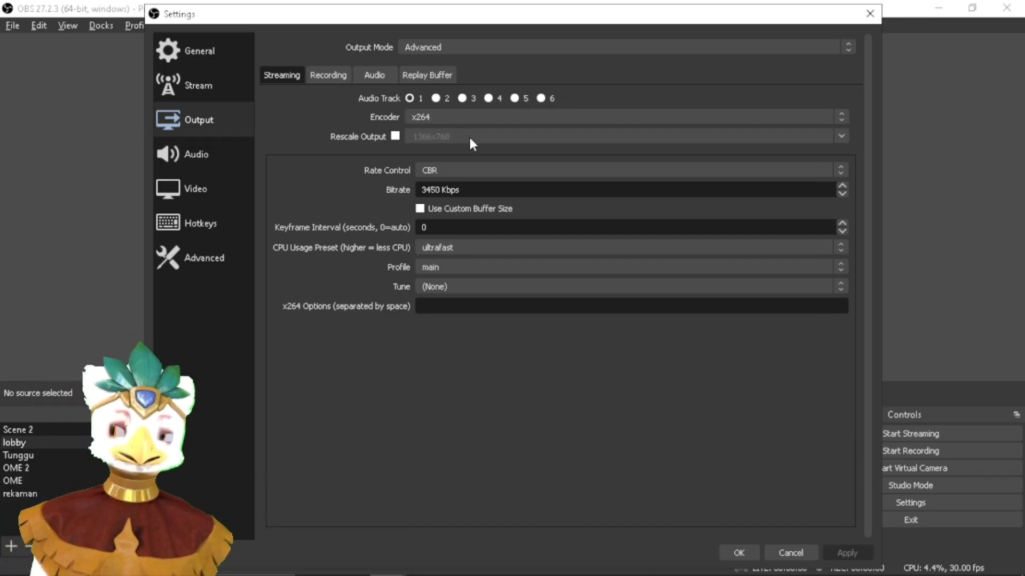
left_click(437, 118)
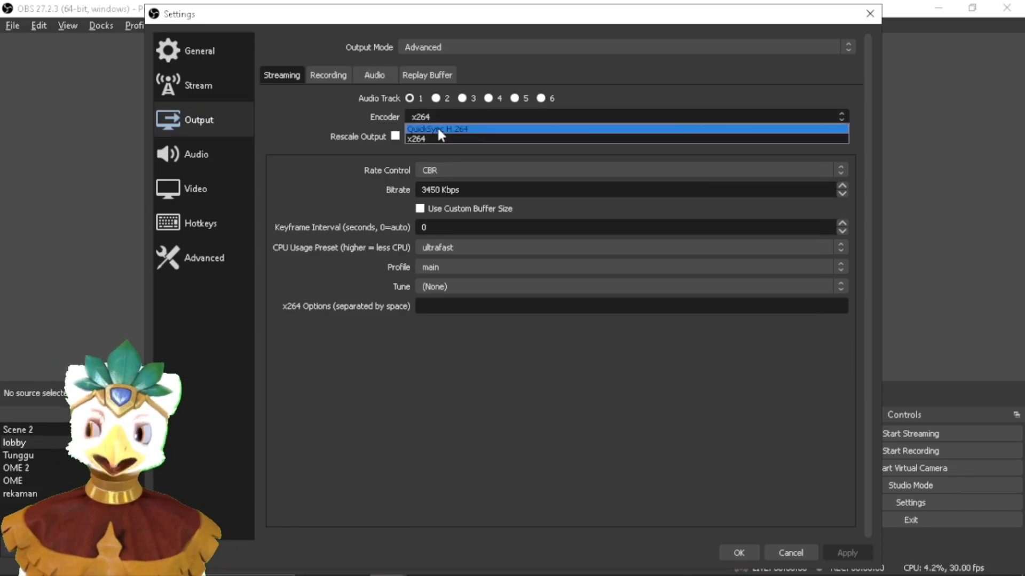
key("Escape")
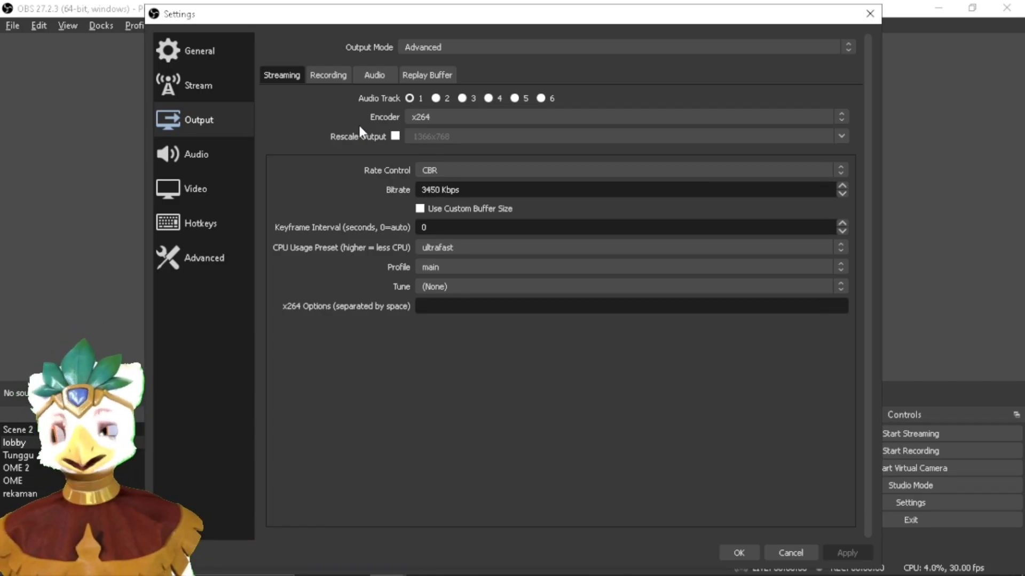
left_click(418, 116)
left_click(418, 117)
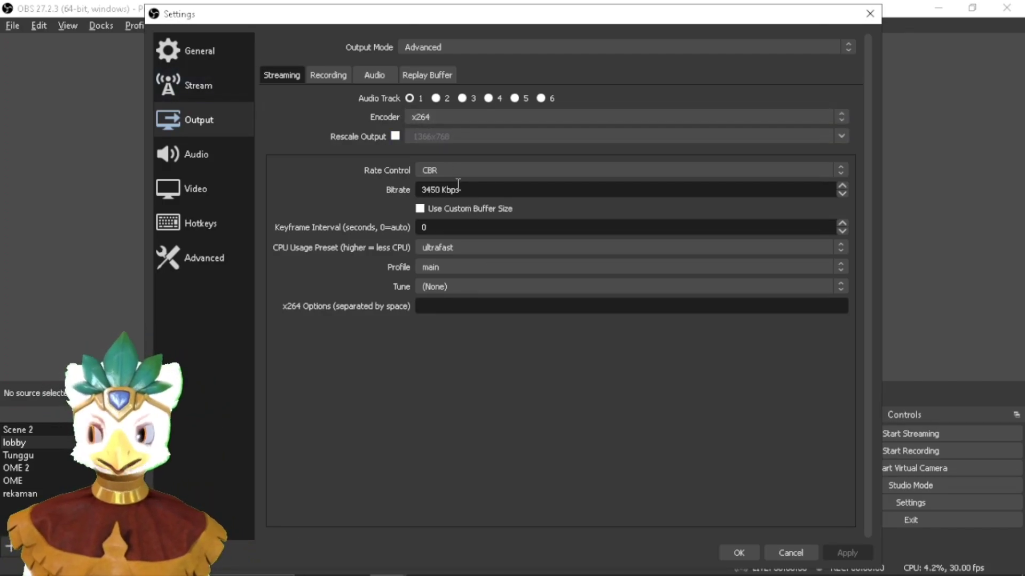
Step: Review the streaming rate control options and select CBR
left_click(434, 168)
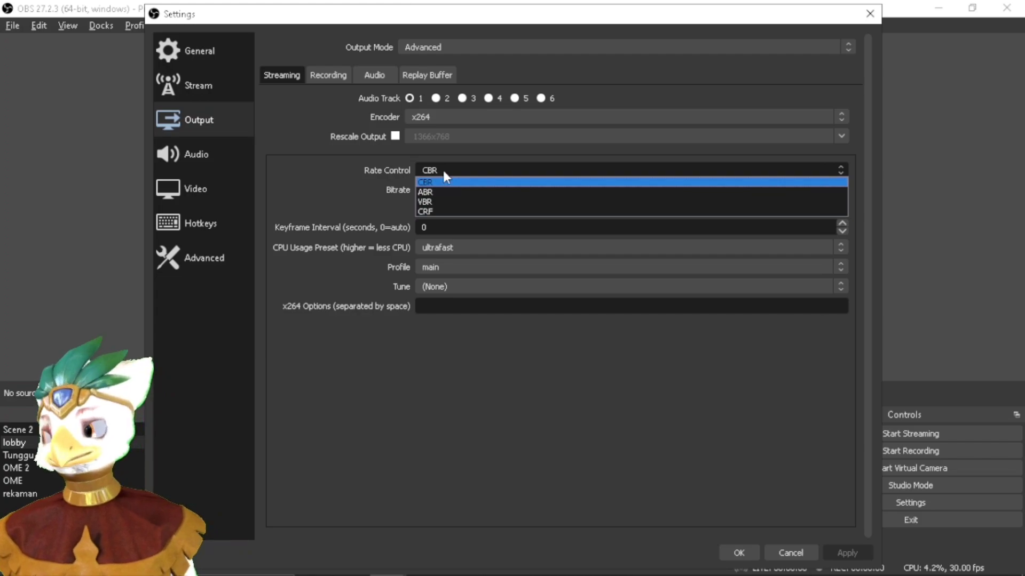
left_click(443, 171)
left_click(443, 167)
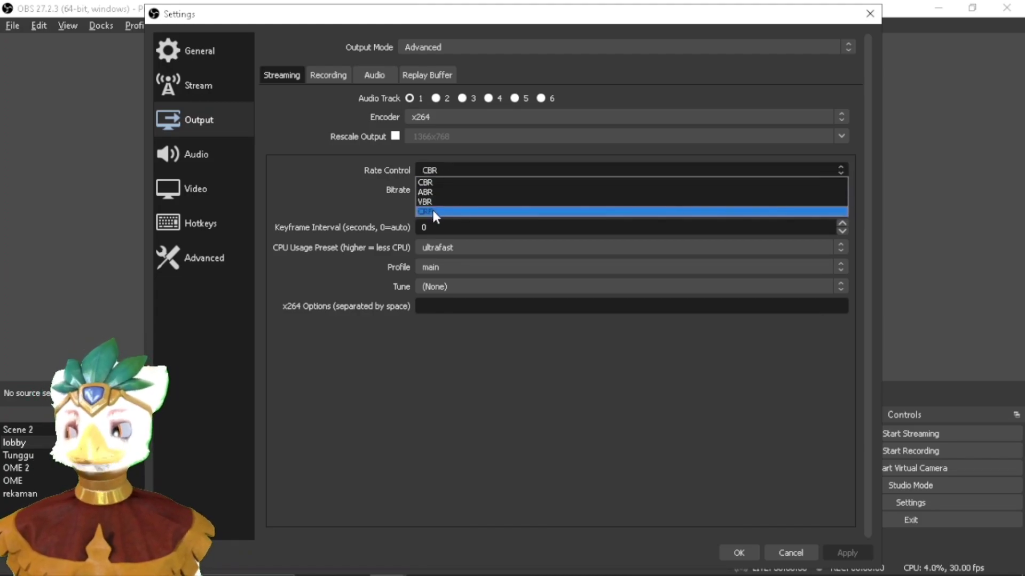
left_click(449, 170)
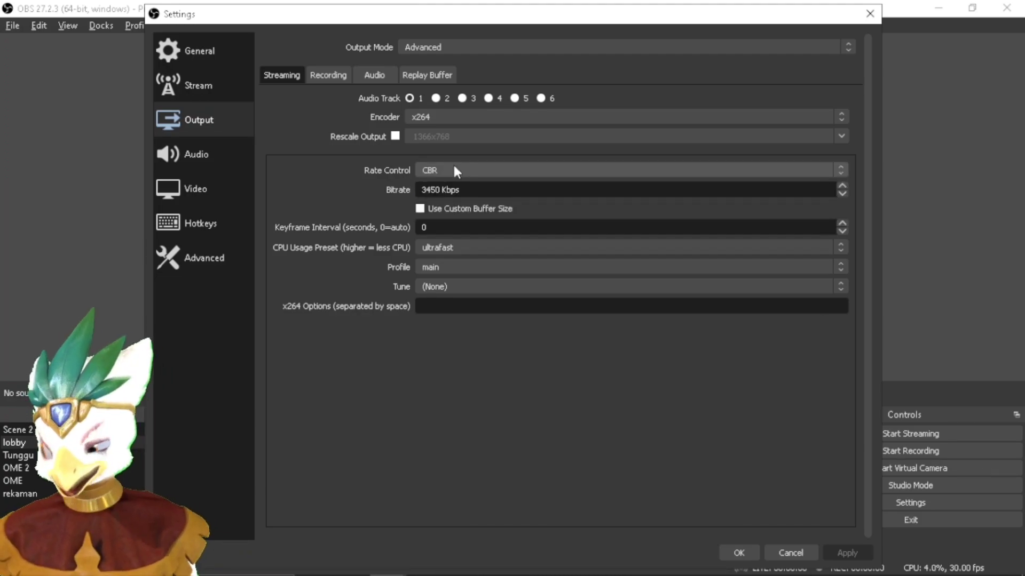
left_click(452, 163)
left_click(460, 181)
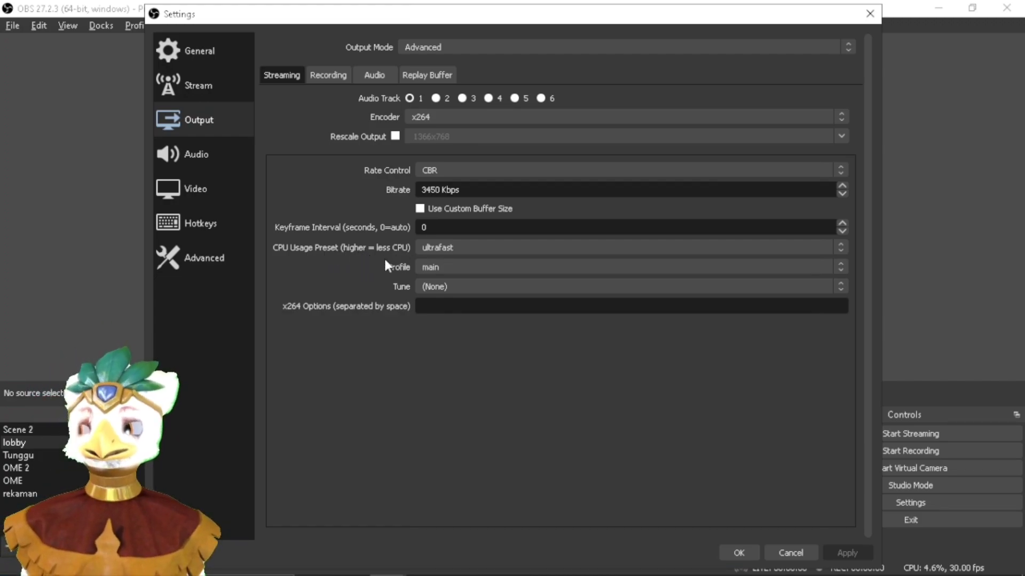
Step: Set the CPU usage preset of the streaming encoder to ultrafast
left_click(432, 252)
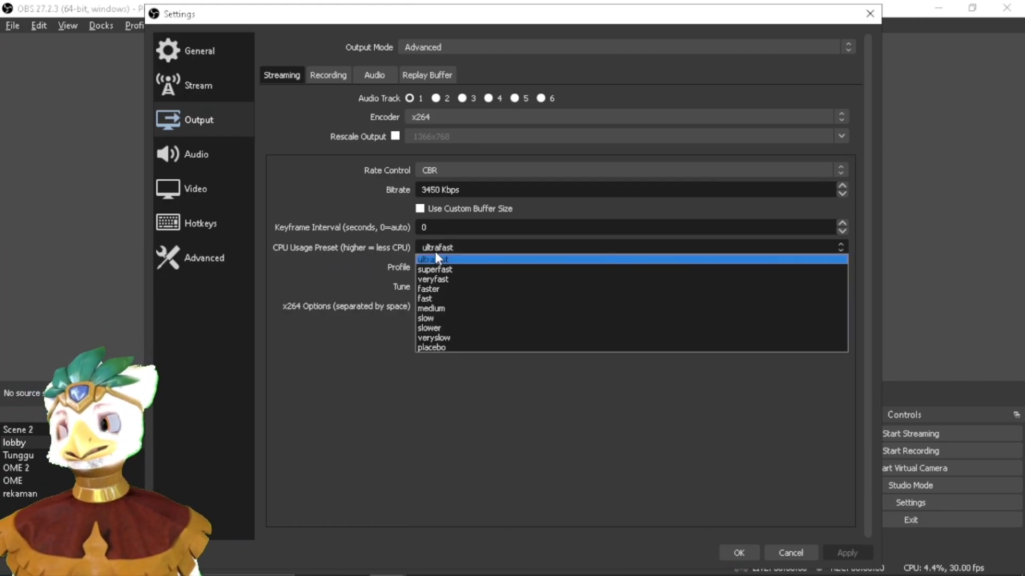
left_click(435, 255)
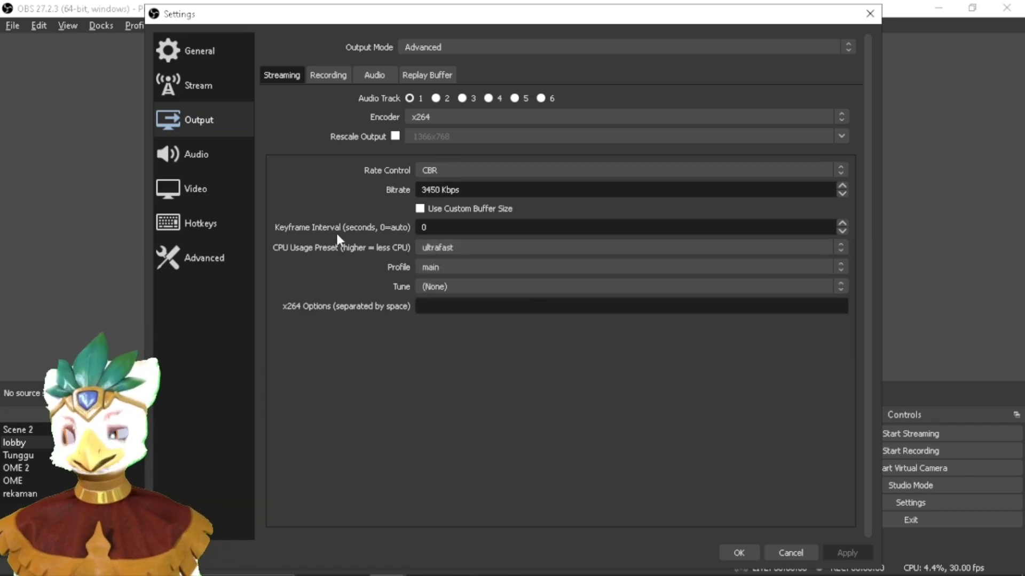
left_click(428, 248)
left_click(433, 257)
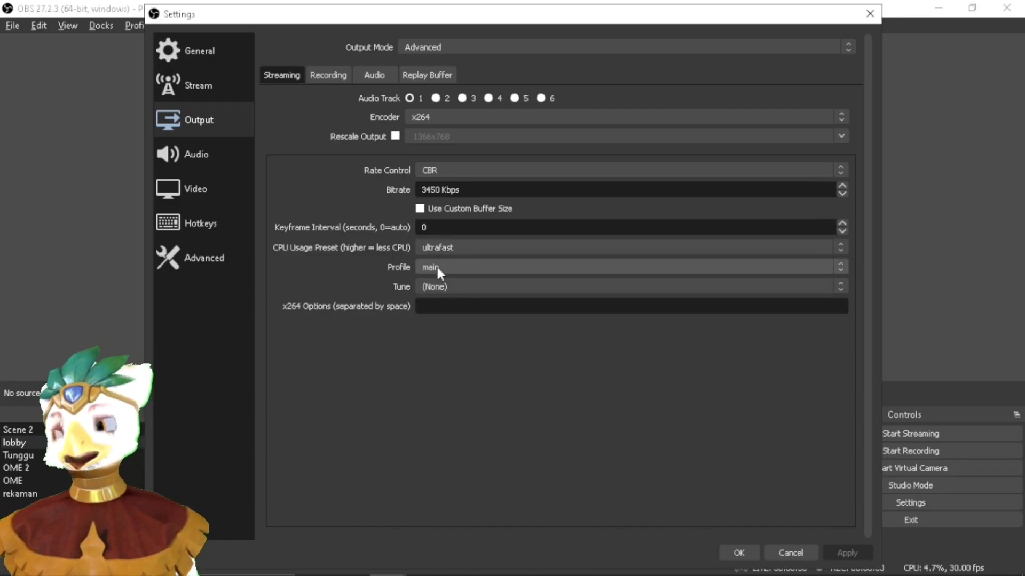
Step: Set the streaming encoder's profile to main and leave its tune option at (None)
left_click(430, 267)
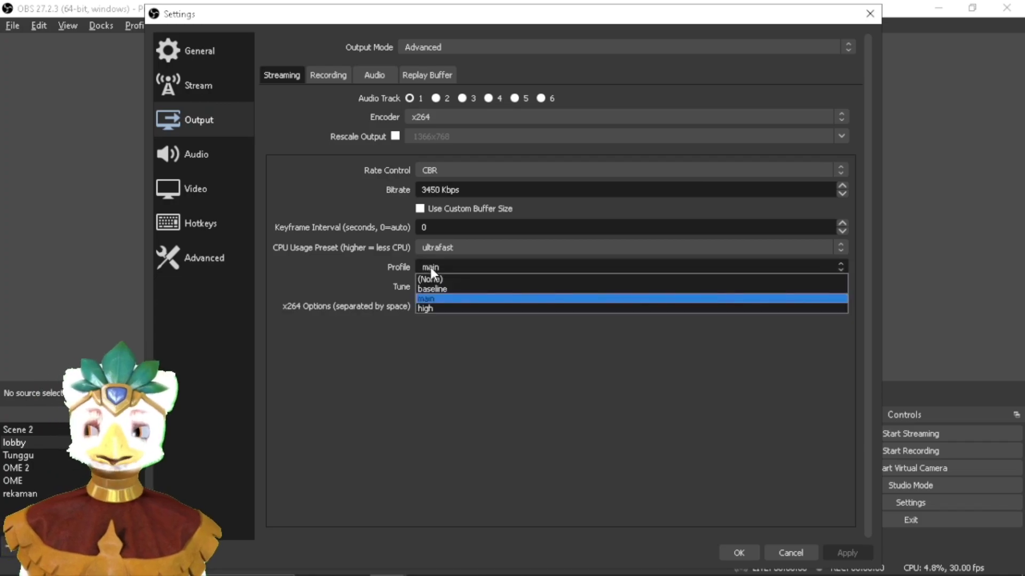
left_click(424, 299)
left_click(454, 288)
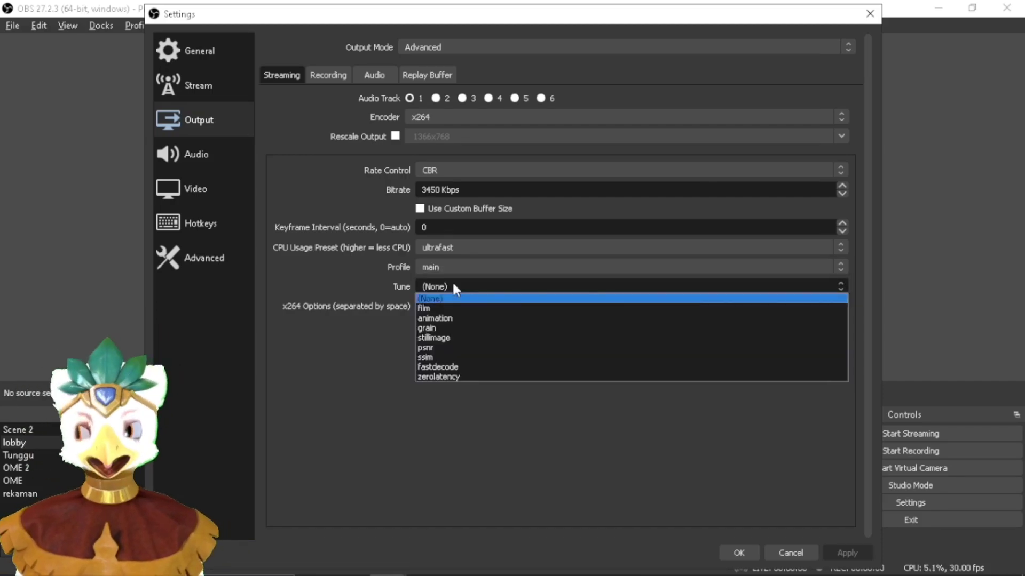
left_click(452, 286)
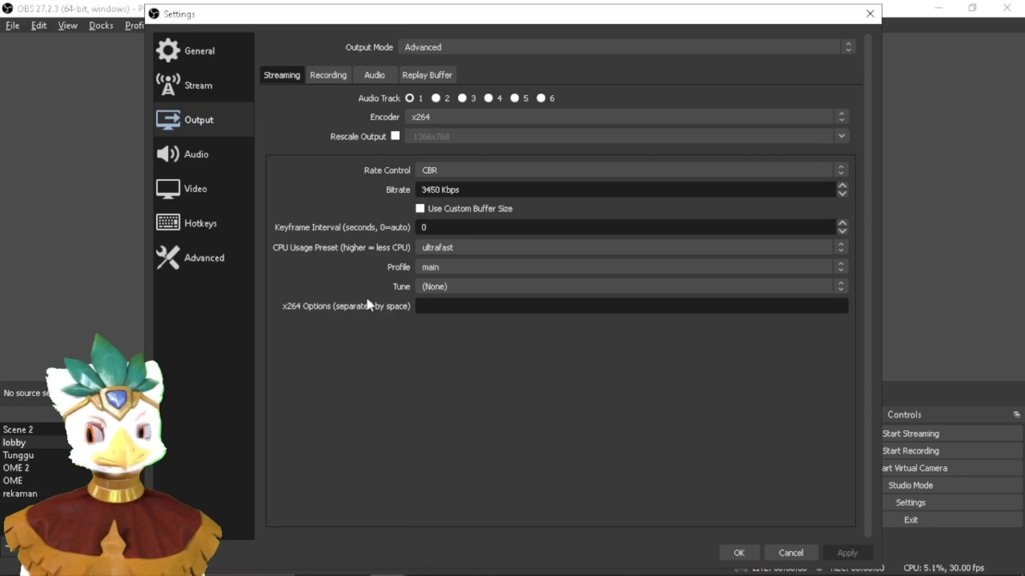
Step: Review the recording, audio track and replay buffer output settings
left_click(330, 75)
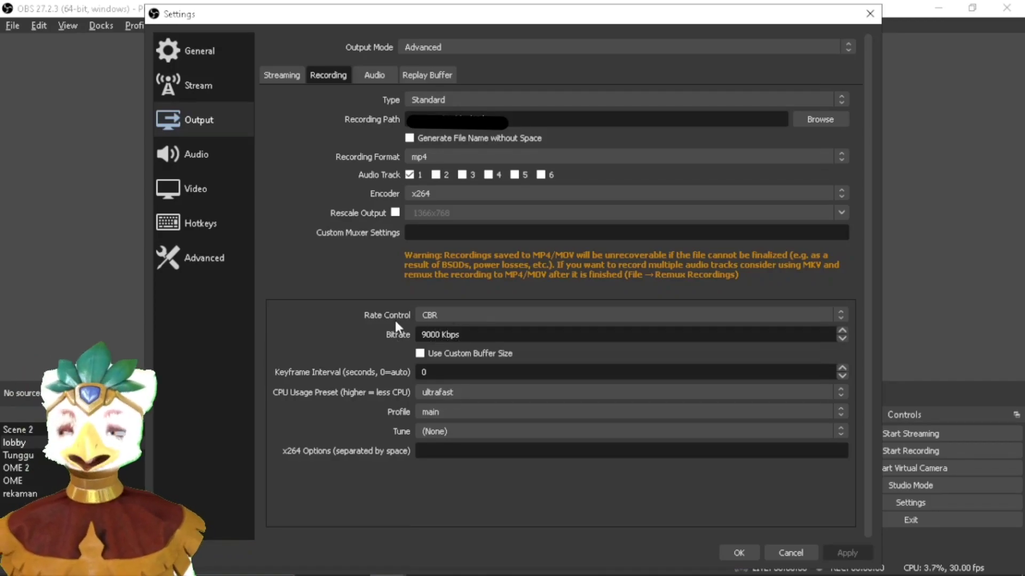
left_click(379, 75)
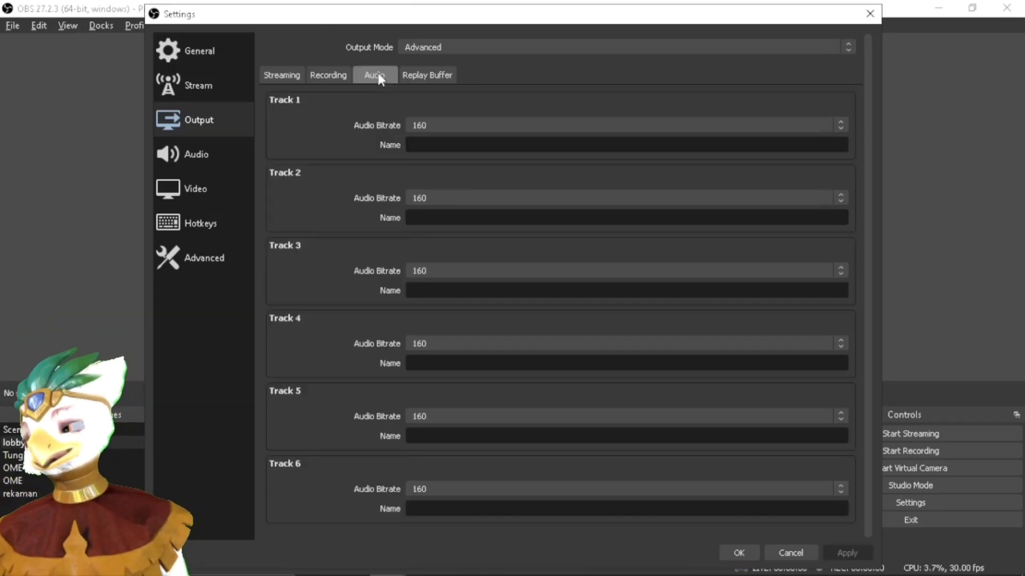
left_click(429, 78)
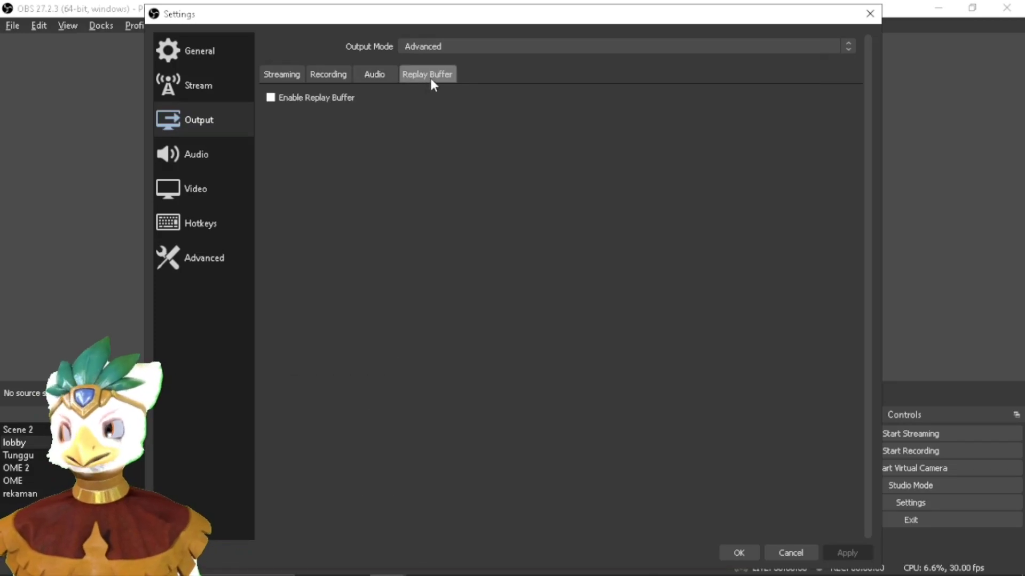
Step: In the Audio settings, try the 48 kHz sample rate, and set it back to 44.1 kHz
left_click(208, 159)
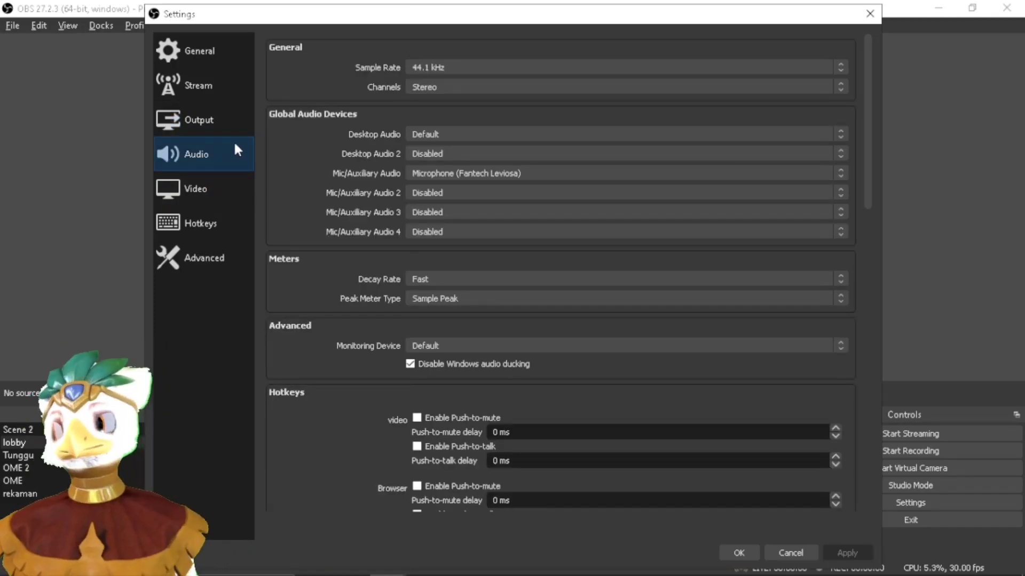
left_click(421, 70)
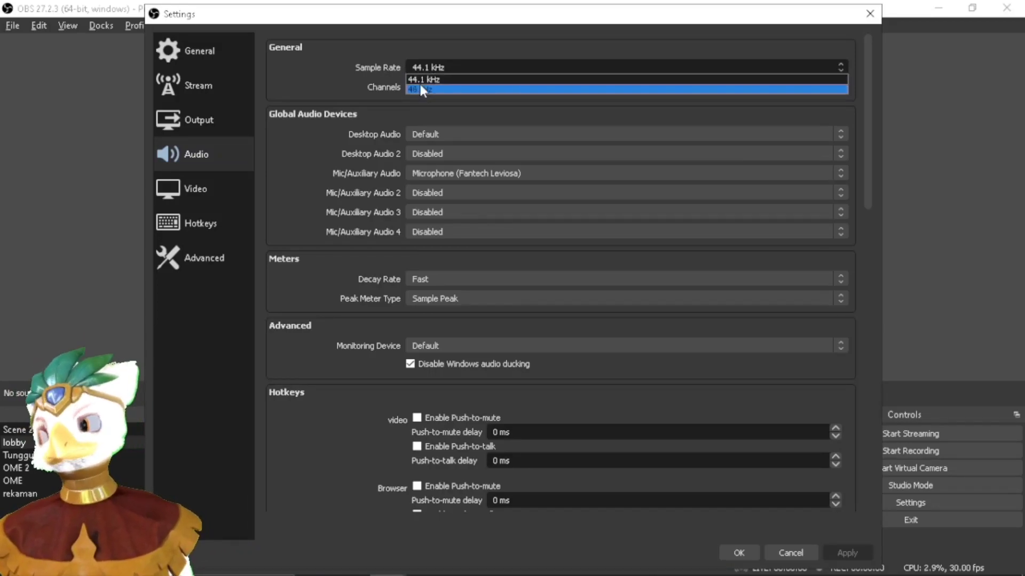
left_click(425, 88)
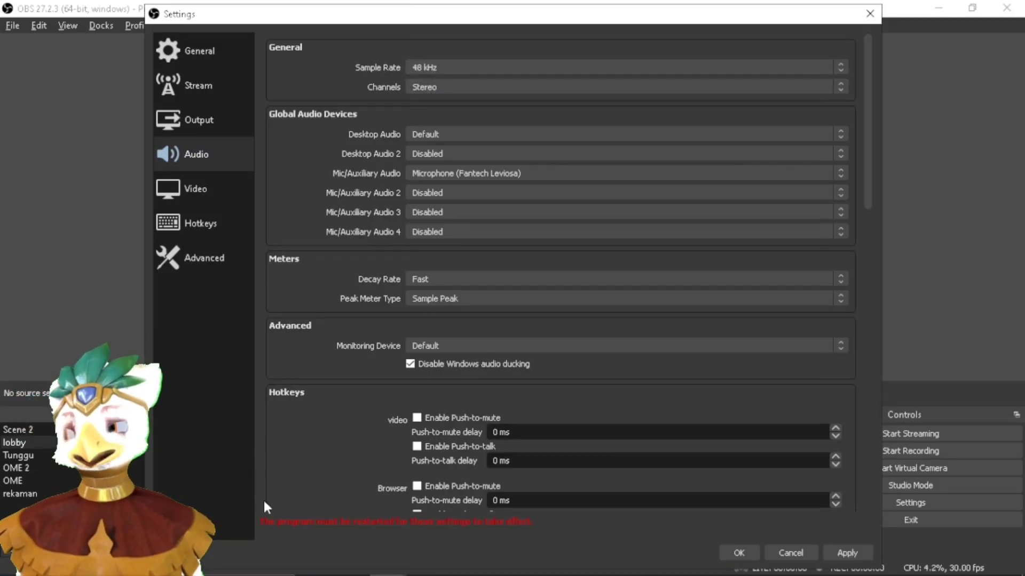
left_click(497, 63)
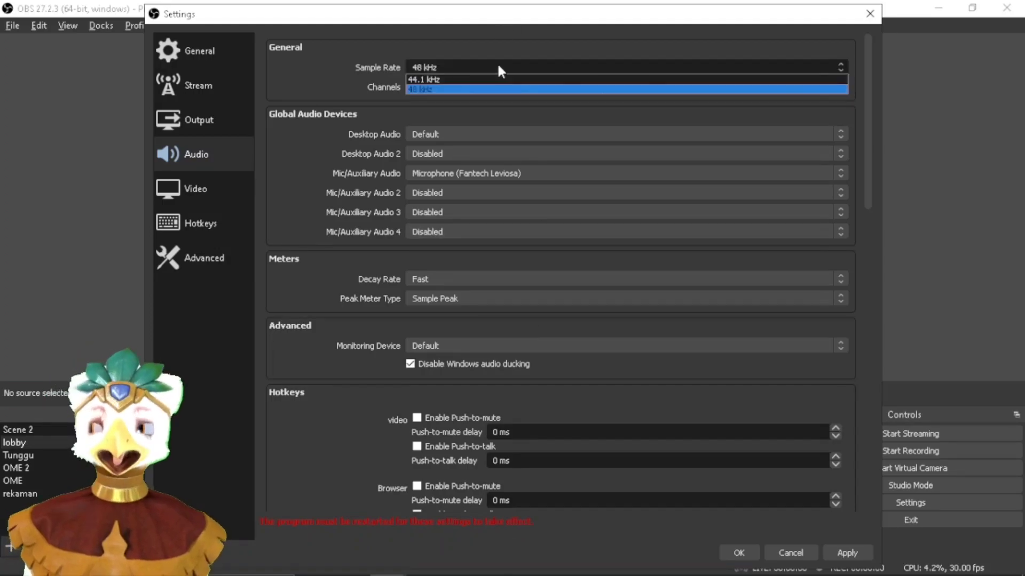
left_click(488, 78)
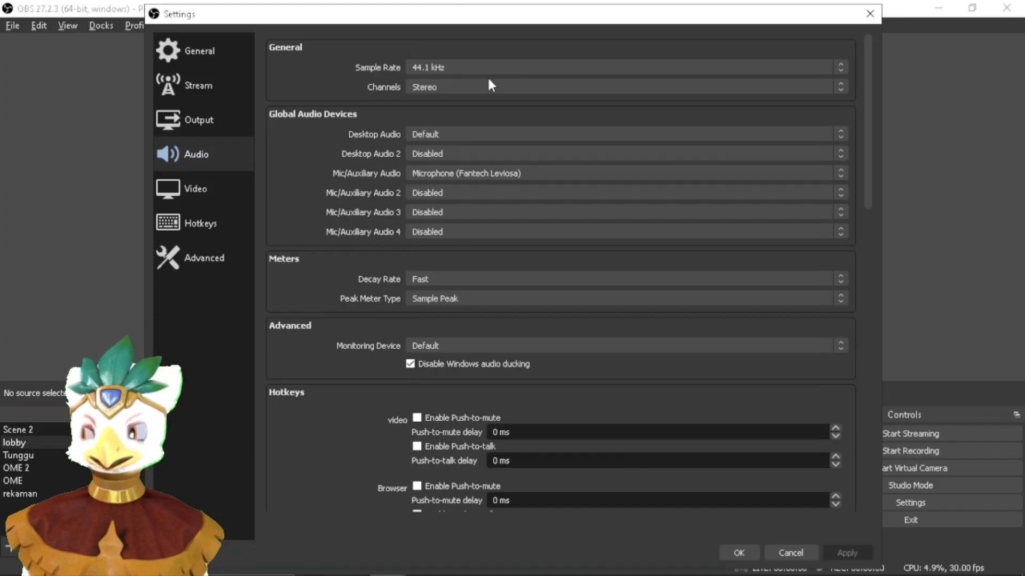
left_click(426, 68)
left_click(434, 79)
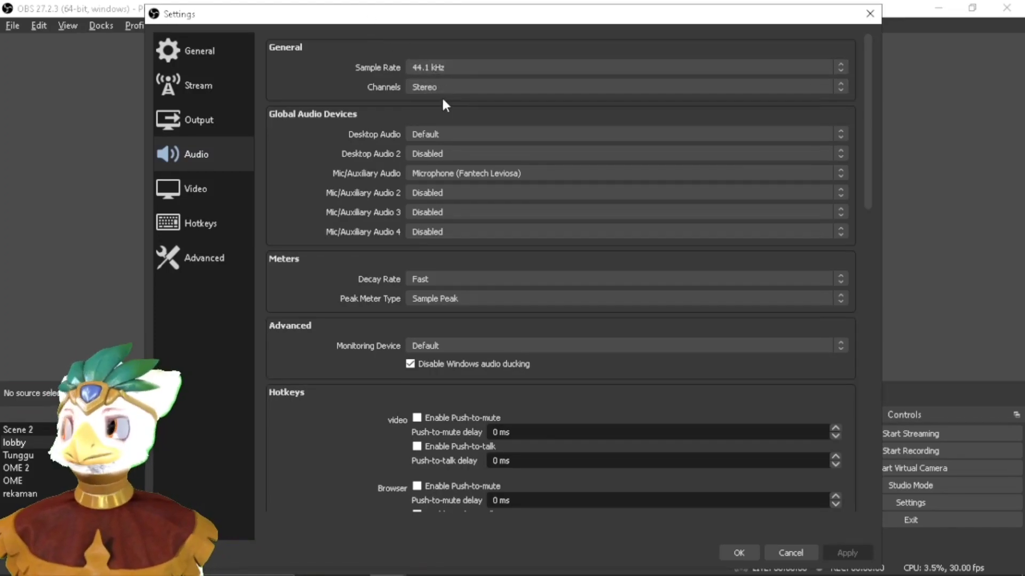
Step: Examine the available audio channel layouts, keeping Stereo, and look through the meter, monitoring and hotkey audio settings
left_click(440, 90)
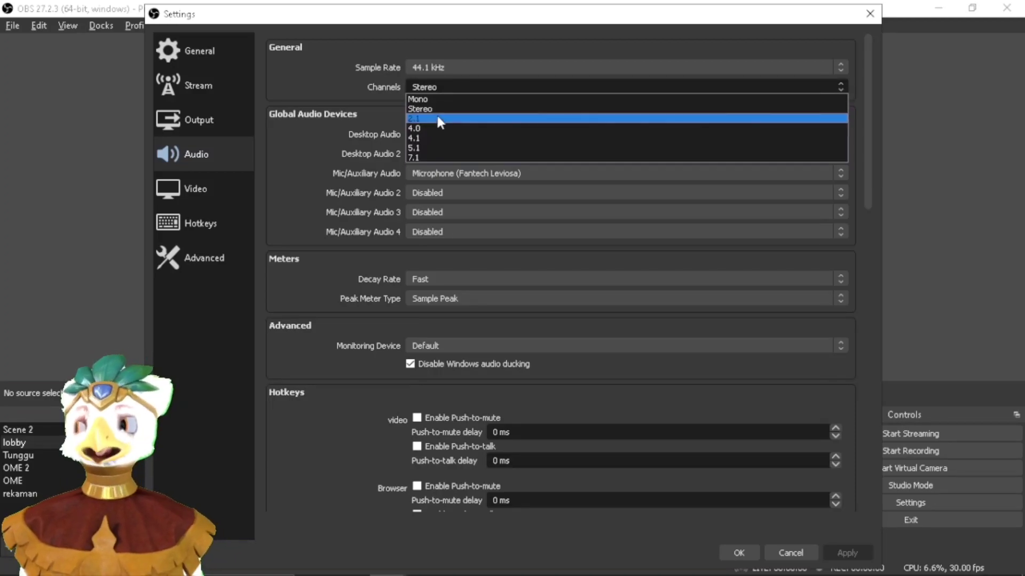
left_click(442, 87)
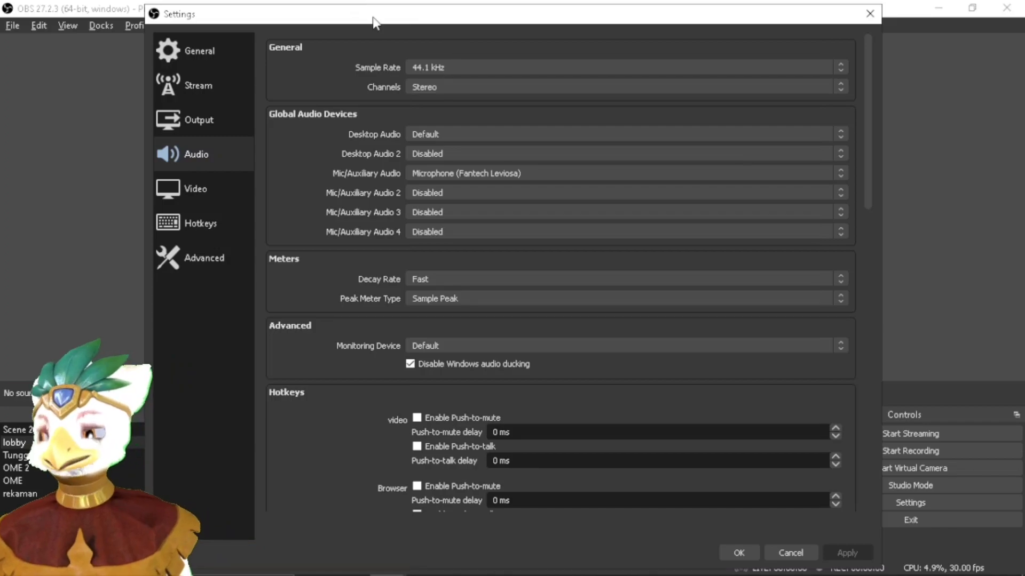
scroll(348, 176, "down", 3)
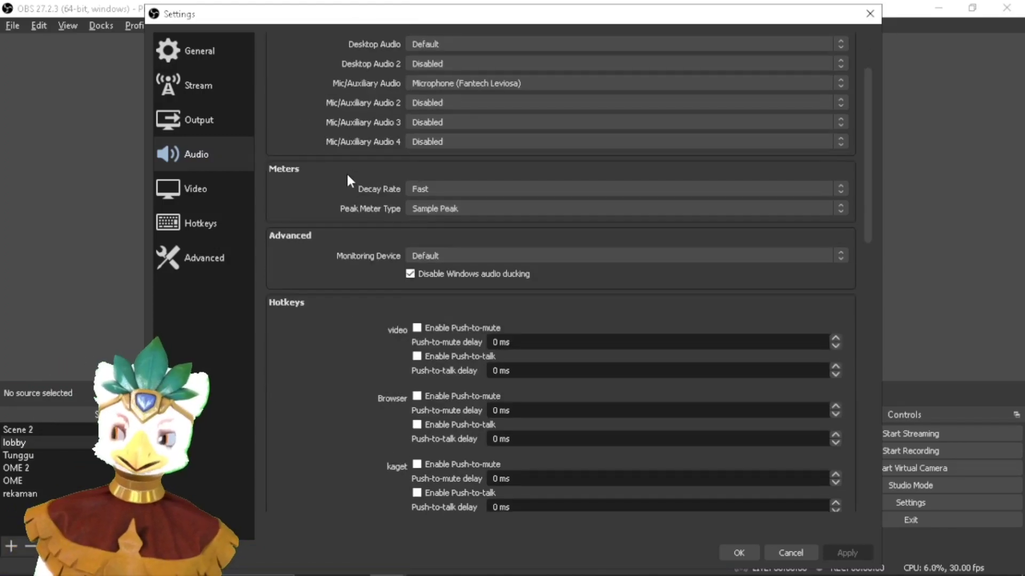
Step: Review the global audio devices, meters, monitoring device and every source's push-to-mute and push-to-talk hotkey options in the Audio settings
scroll(296, 165, "up", 3)
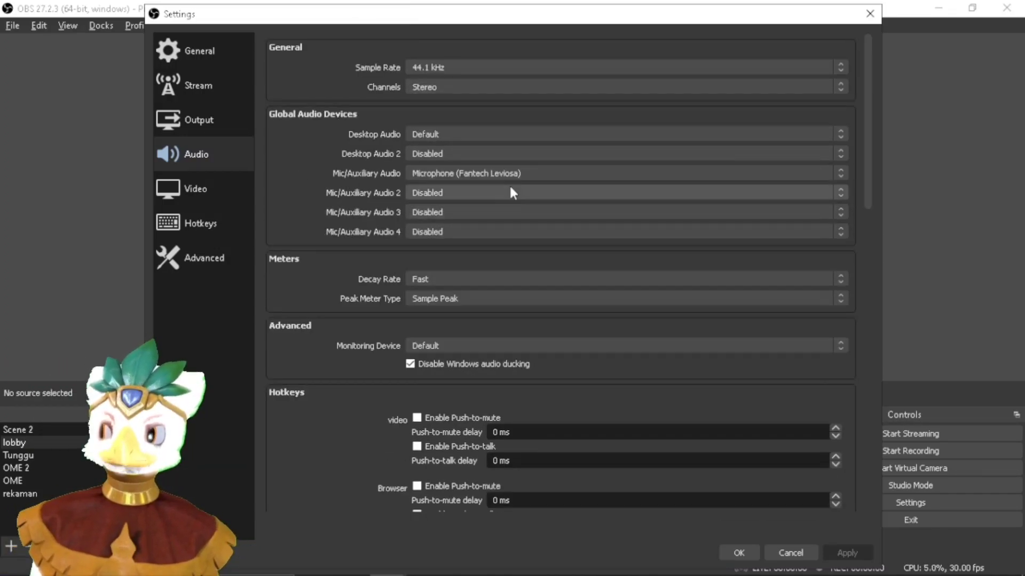
scroll(362, 299, "down", 1)
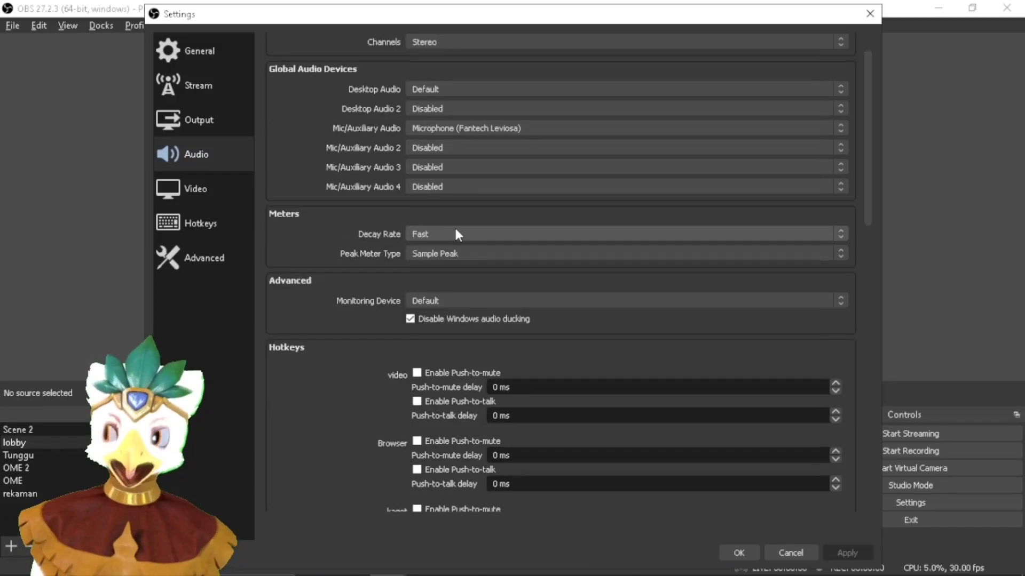
scroll(443, 280, "down", 3)
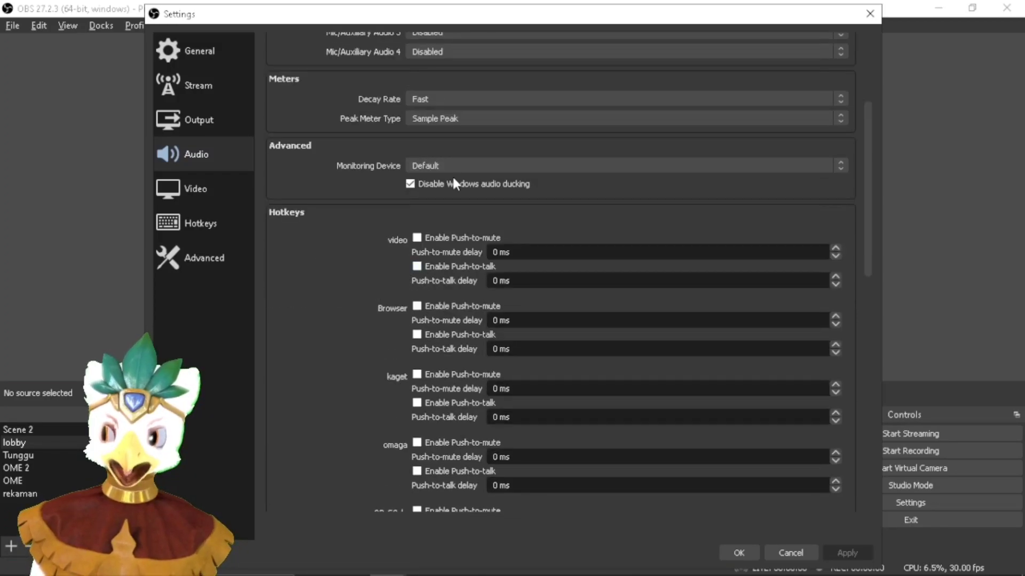
scroll(361, 231, "down", 8)
scroll(335, 232, "down", 6)
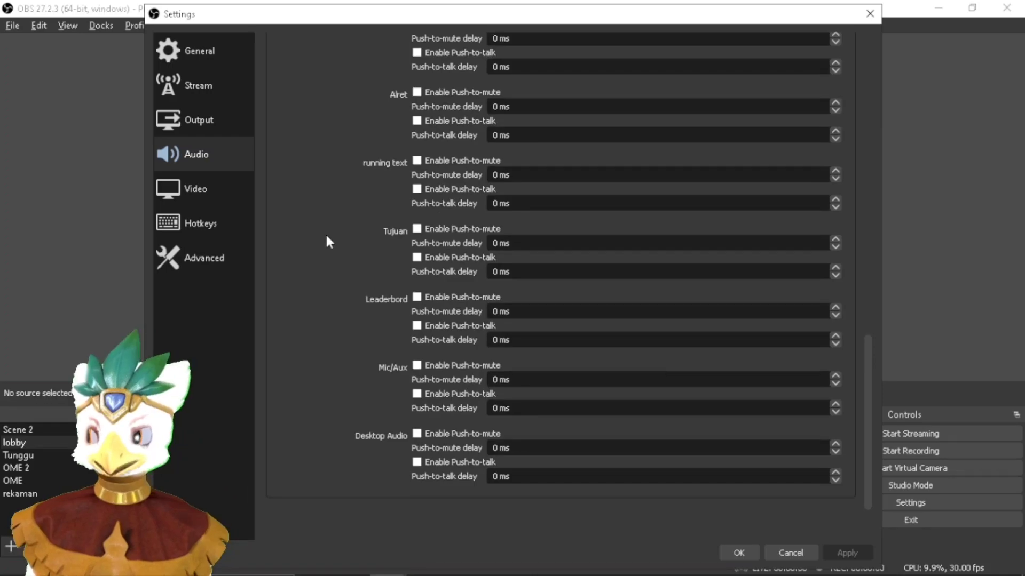
scroll(325, 232, "up", 15)
Step: In the Video settings, examine the base resolution and downscale filter options, keeping 1280x720 and Bilinear (Fastest, but blurry if scaling)
left_click(157, 193)
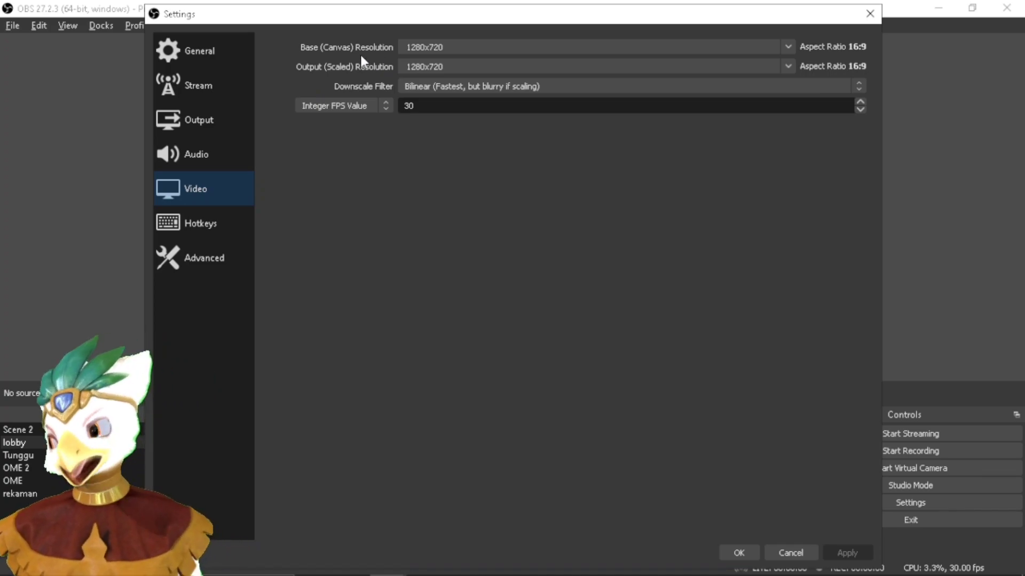
left_click(785, 46)
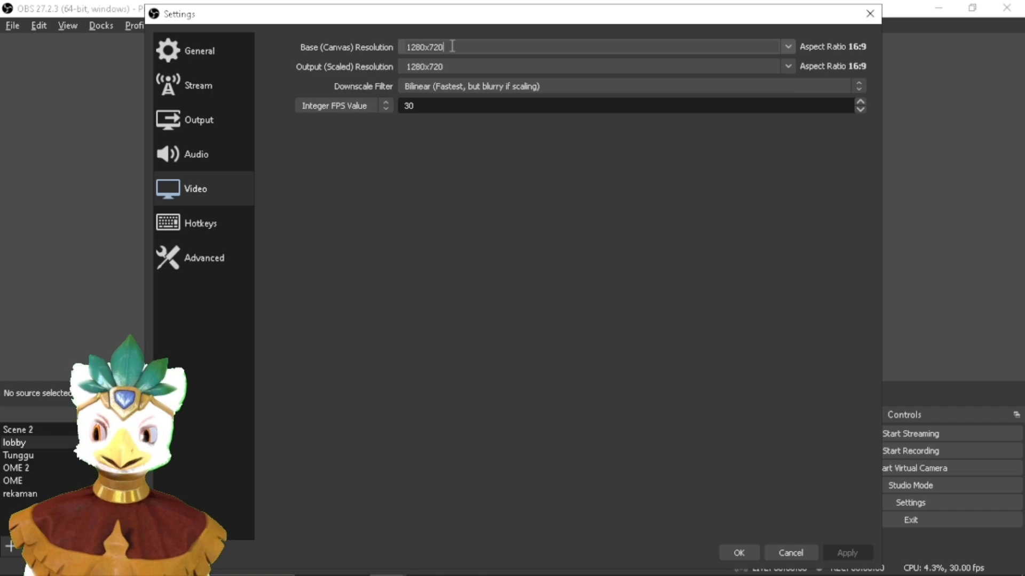
left_click(788, 47)
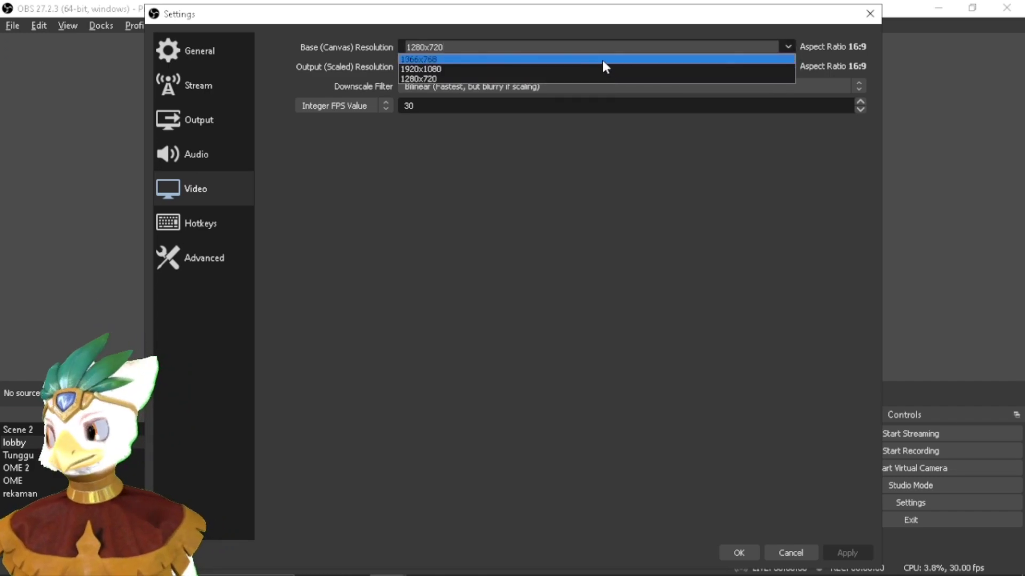
left_click(742, 41)
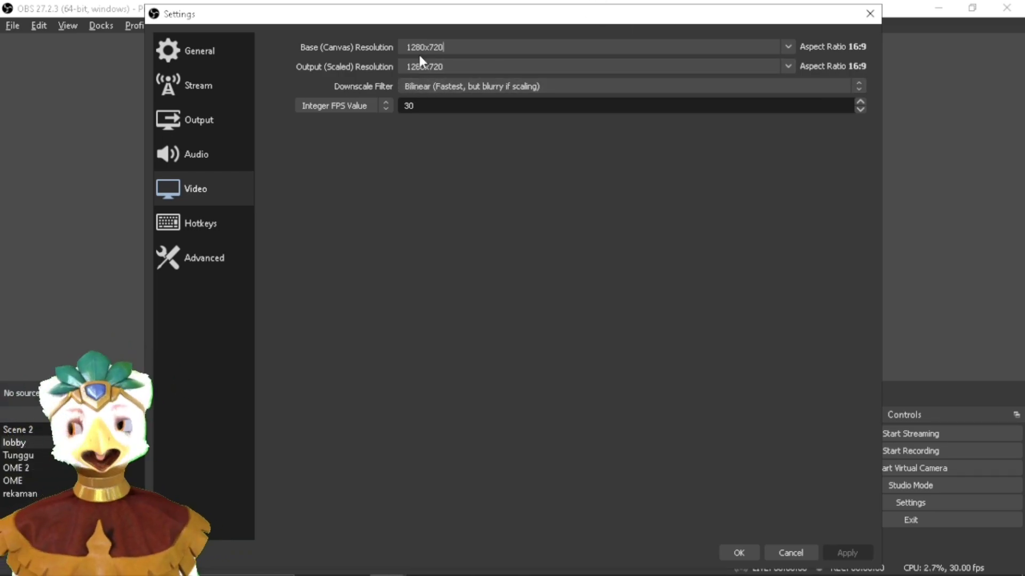
left_click(479, 87)
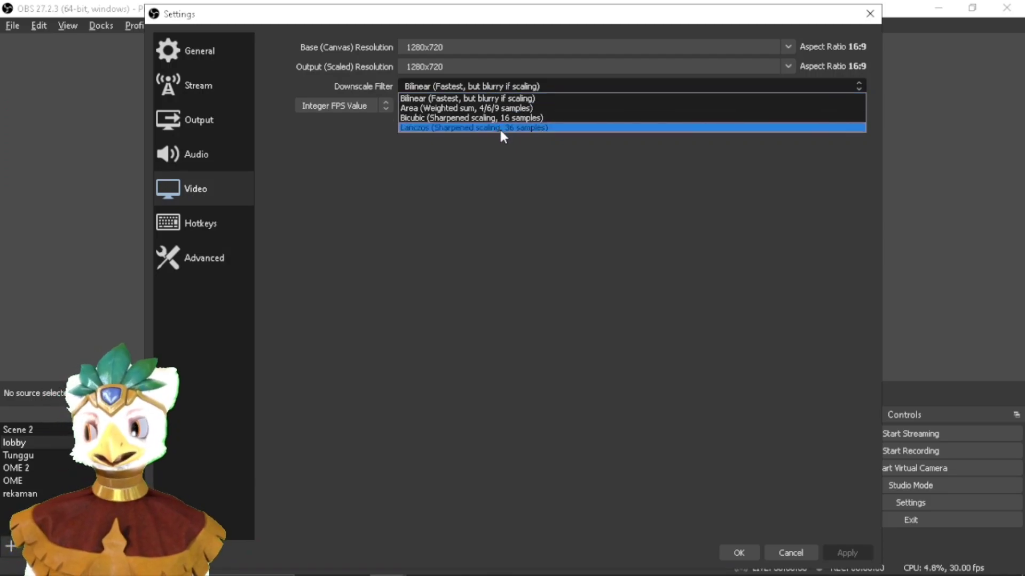
left_click(488, 99)
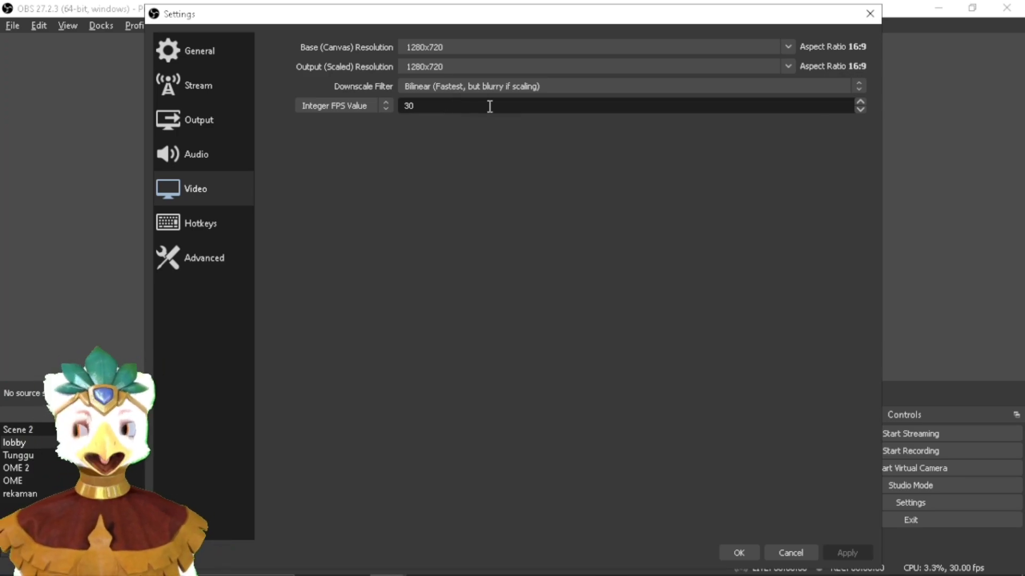
Step: Try an integer FPS value of 24, and set it back to 30
left_click_drag(730, 107, 263, 99)
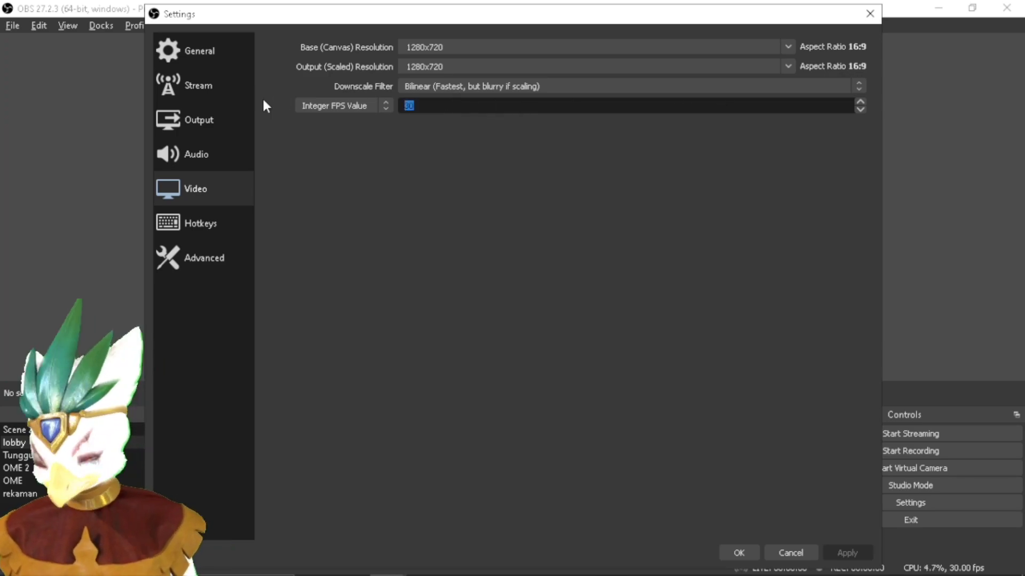
type("24")
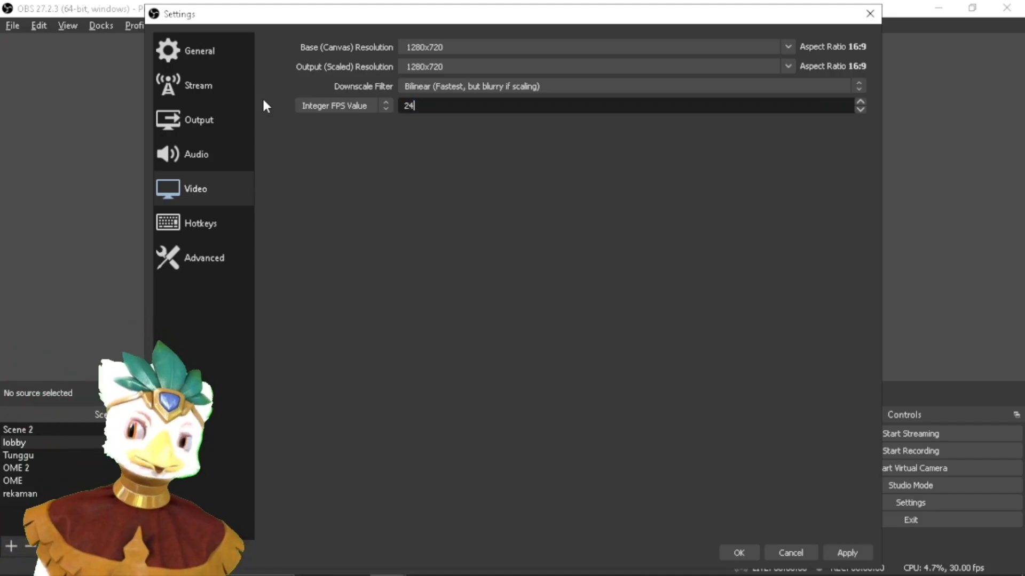
left_click_drag(814, 108, 331, 113)
type("3")
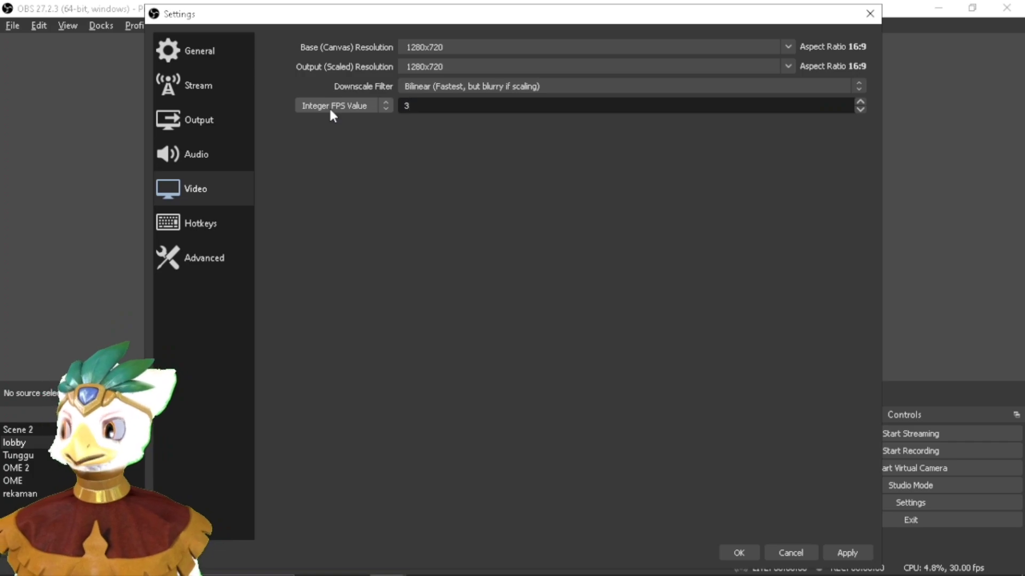
type("0")
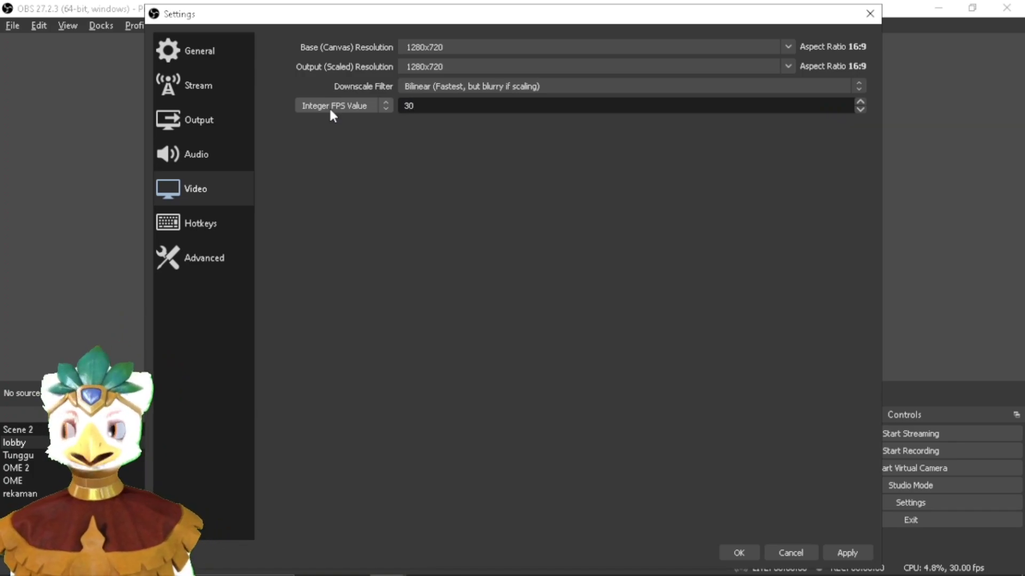
Step: Look through the Hotkeys settings, including the show and hide shortcuts assigned to the omaga and kaget sources
left_click(203, 226)
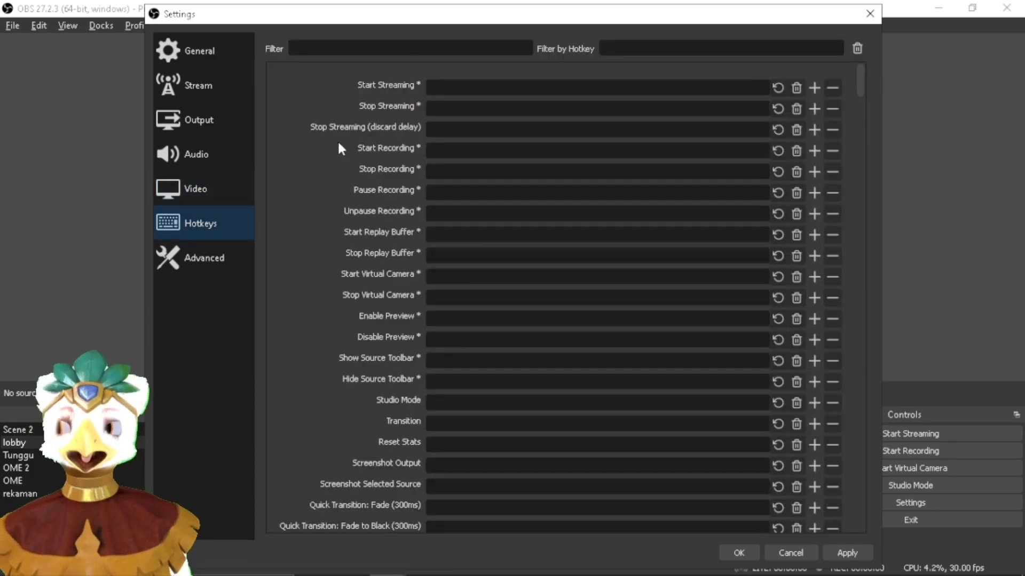
scroll(319, 146, "down", 10)
scroll(320, 152, "down", 20)
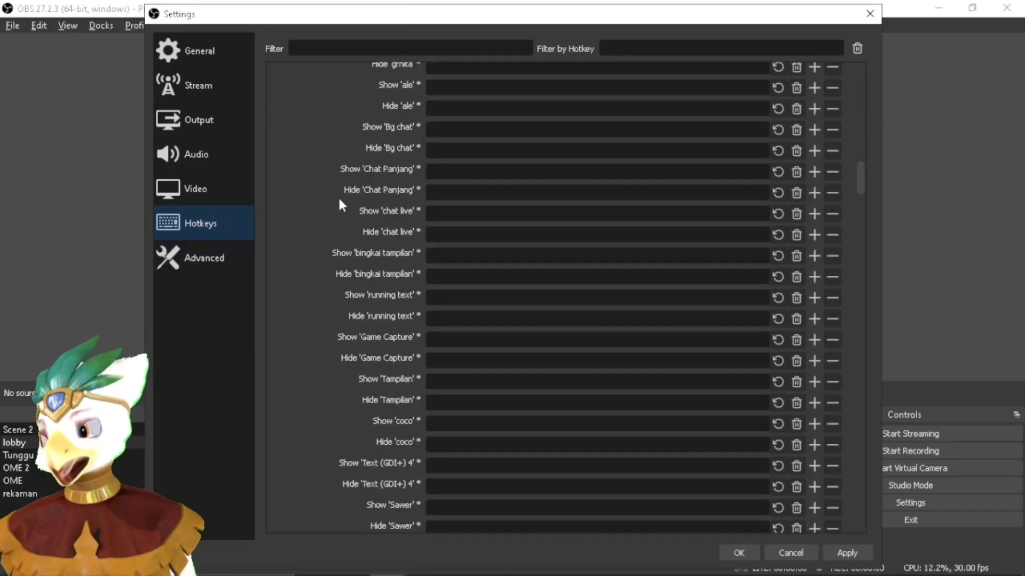
scroll(476, 142, "up", 5)
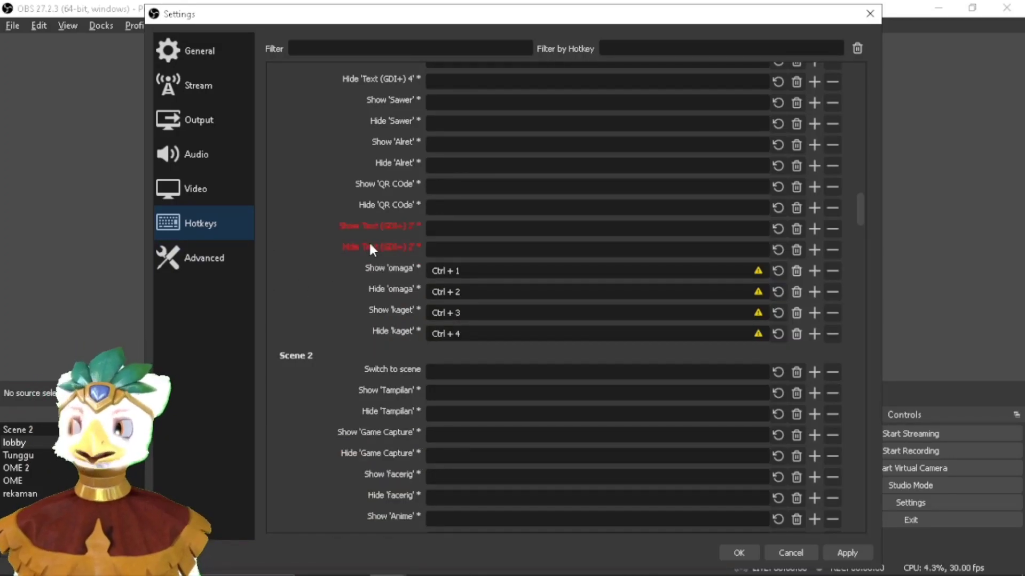
scroll(369, 241, "down", 15)
scroll(359, 238, "down", 4)
scroll(385, 190, "up", 18)
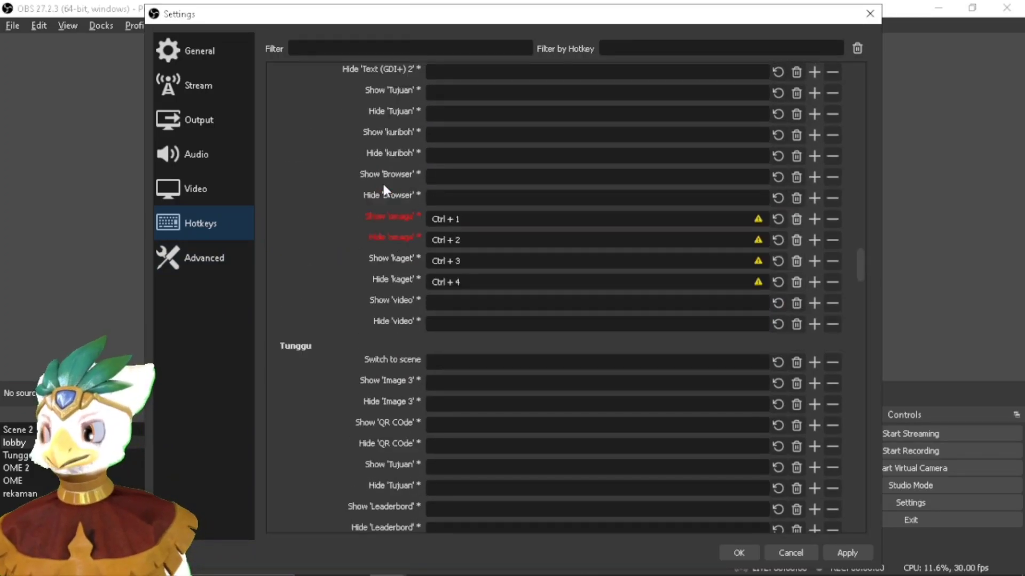
scroll(376, 187, "down", 2)
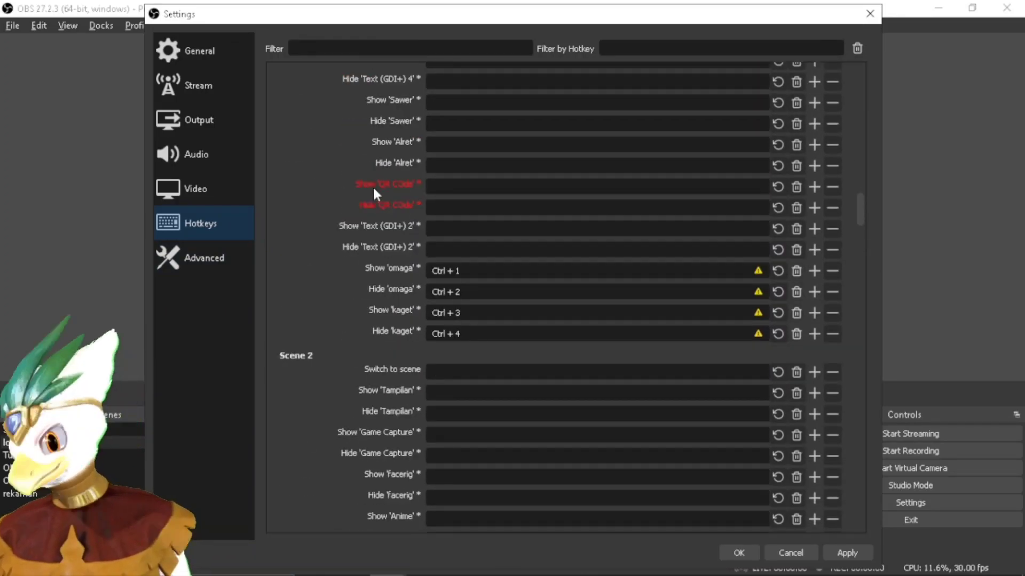
Step: Open the Advanced settings and examine the process priority options, keeping High
left_click(212, 252)
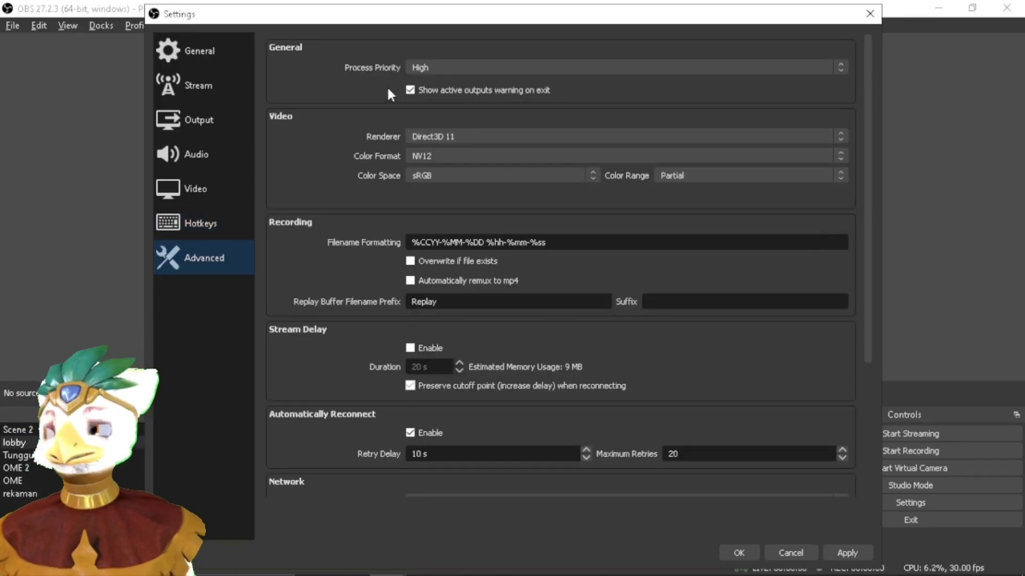
left_click(439, 67)
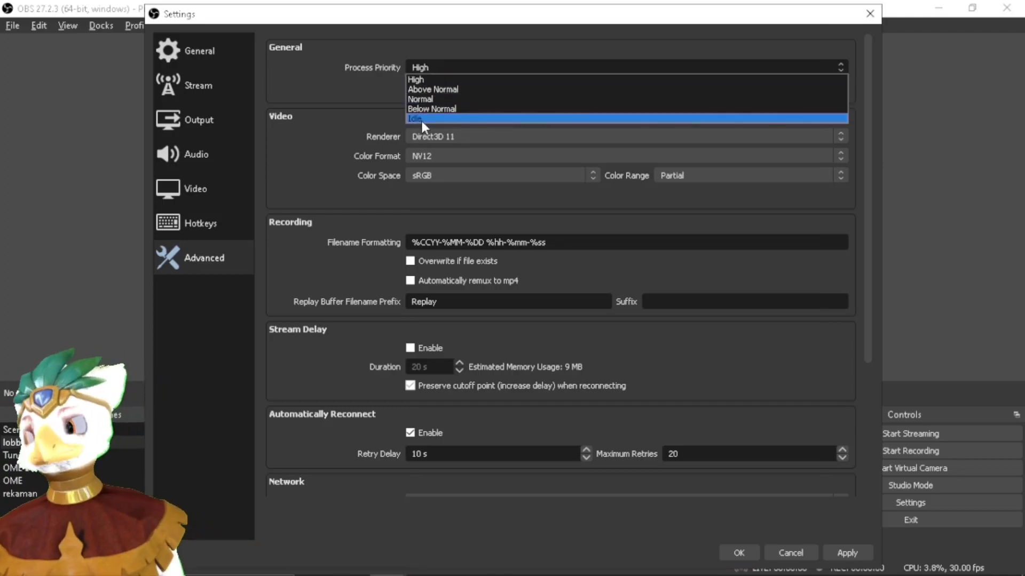
left_click(409, 82)
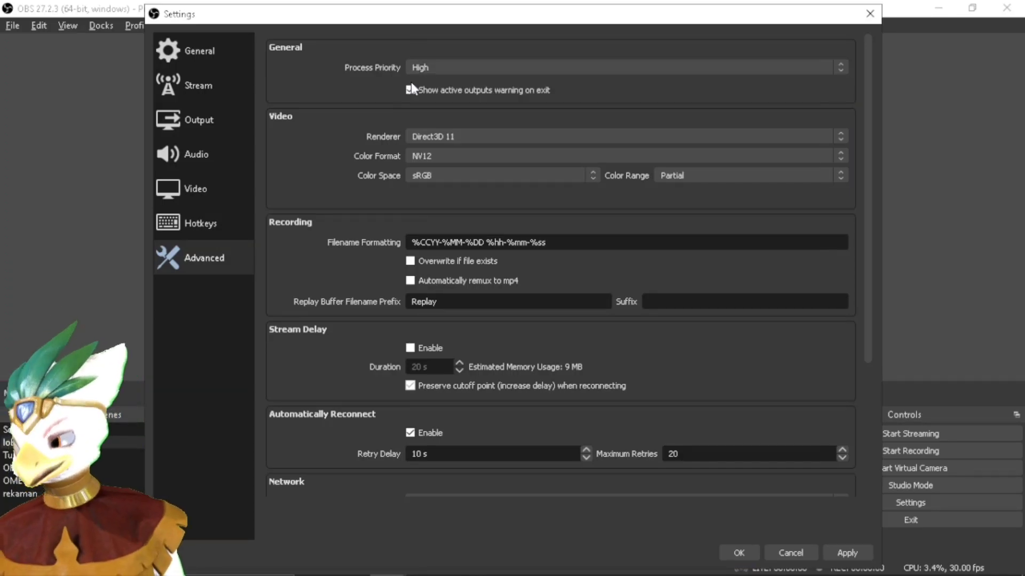
Step: Try the Idle process priority, set it back to High, and recheck the priority options
left_click(433, 68)
left_click(441, 117)
left_click(457, 67)
left_click(462, 78)
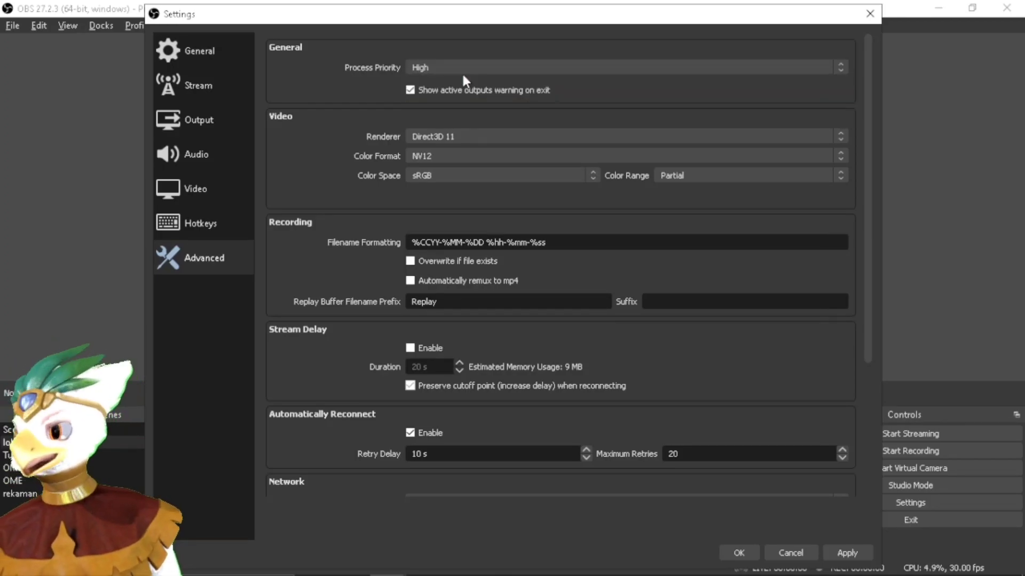
left_click(428, 68)
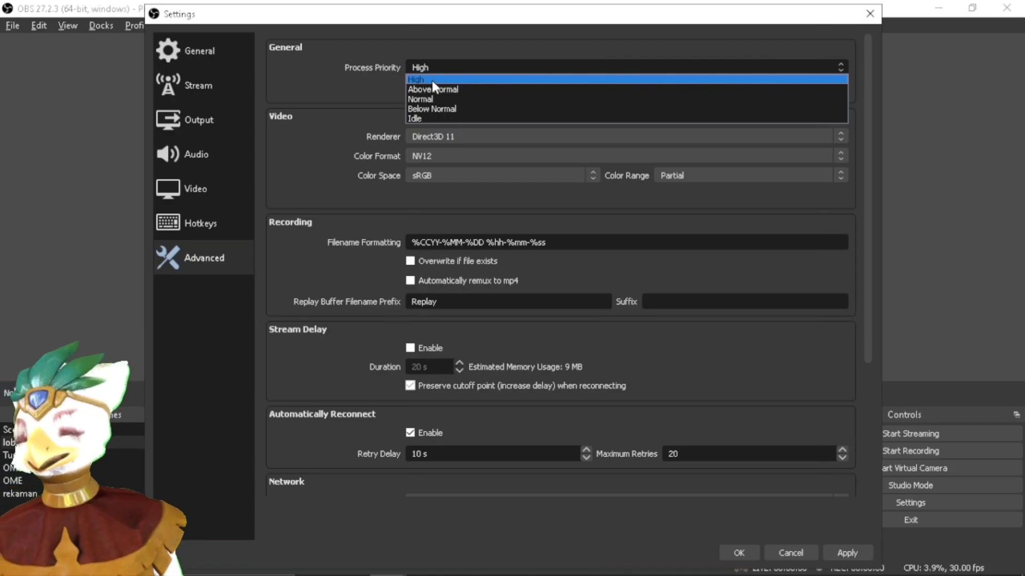
left_click(432, 81)
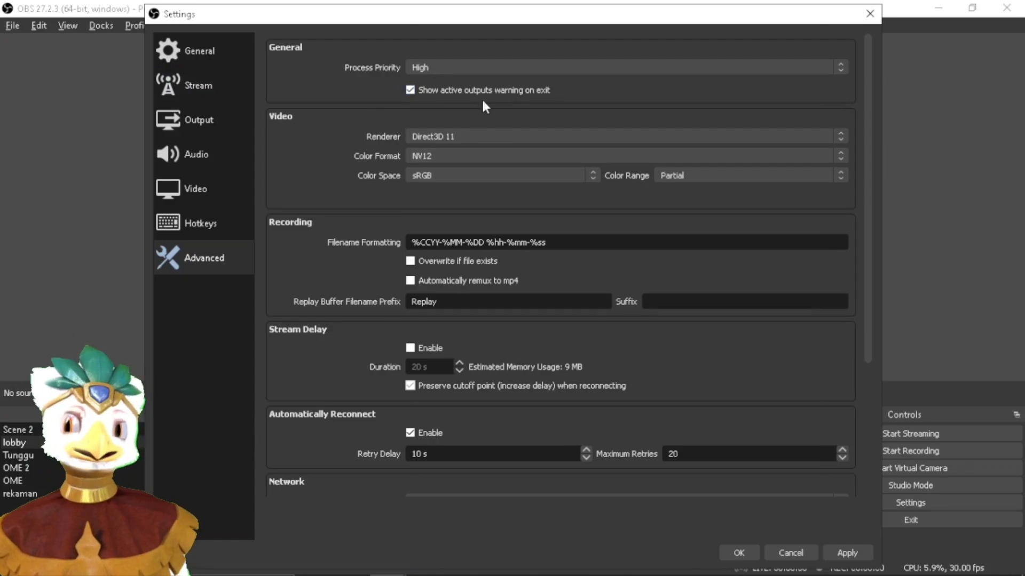
left_click(492, 72)
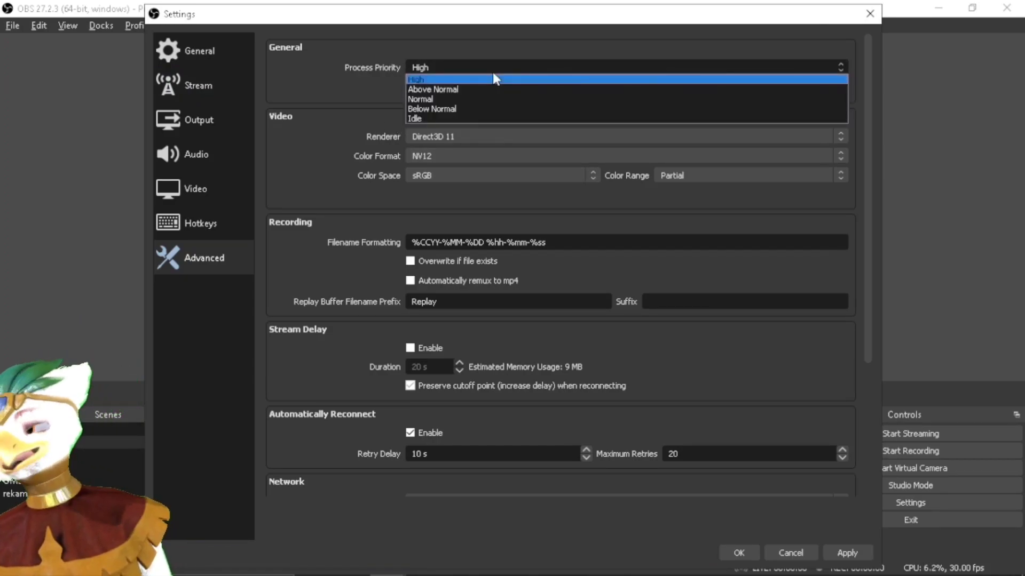
left_click(493, 79)
Step: Check the available renderers, keeping Direct3D 11, then try the RGB color format and set it back to NV12
left_click(439, 138)
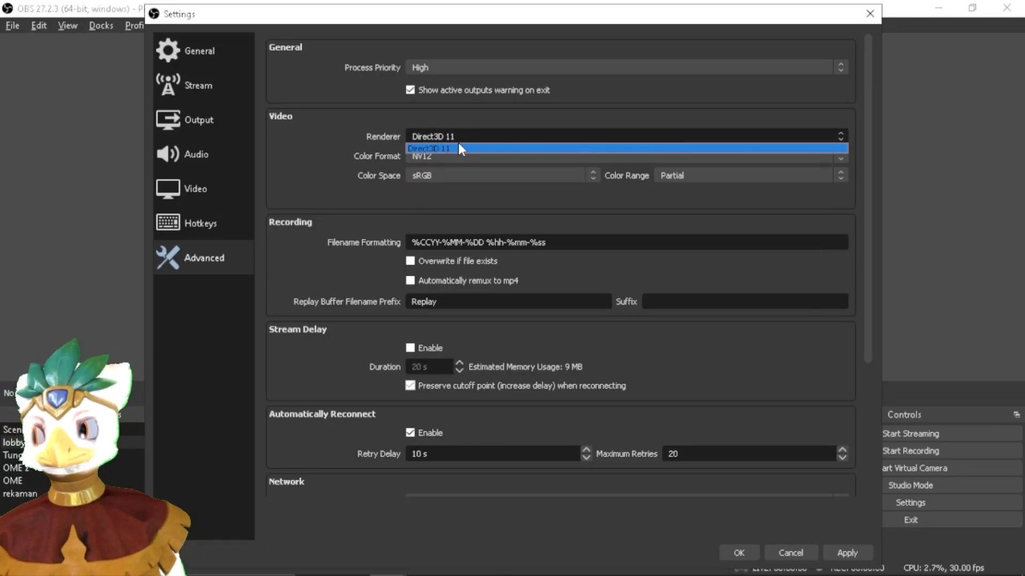
left_click(459, 136)
left_click(441, 155)
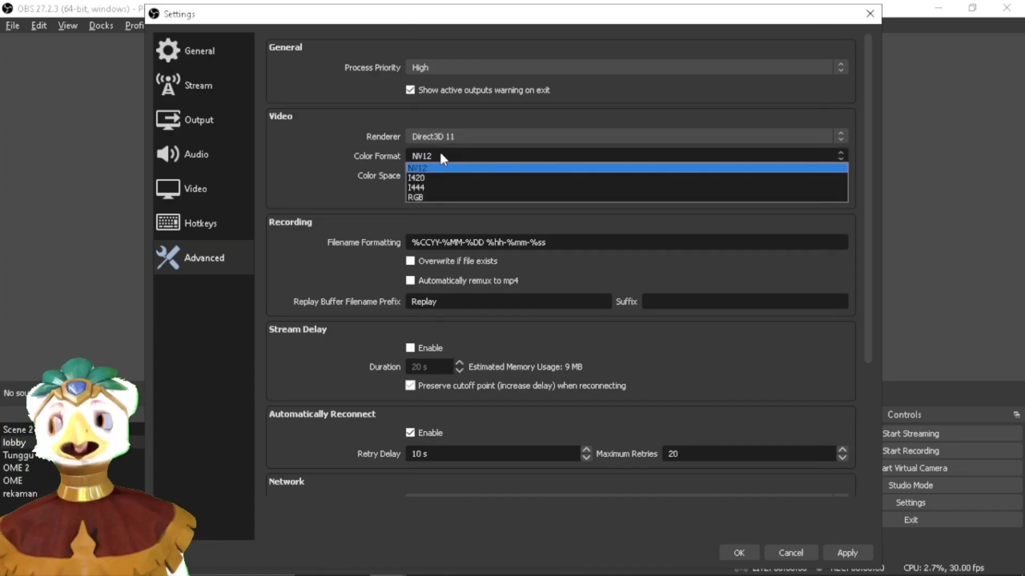
left_click(421, 197)
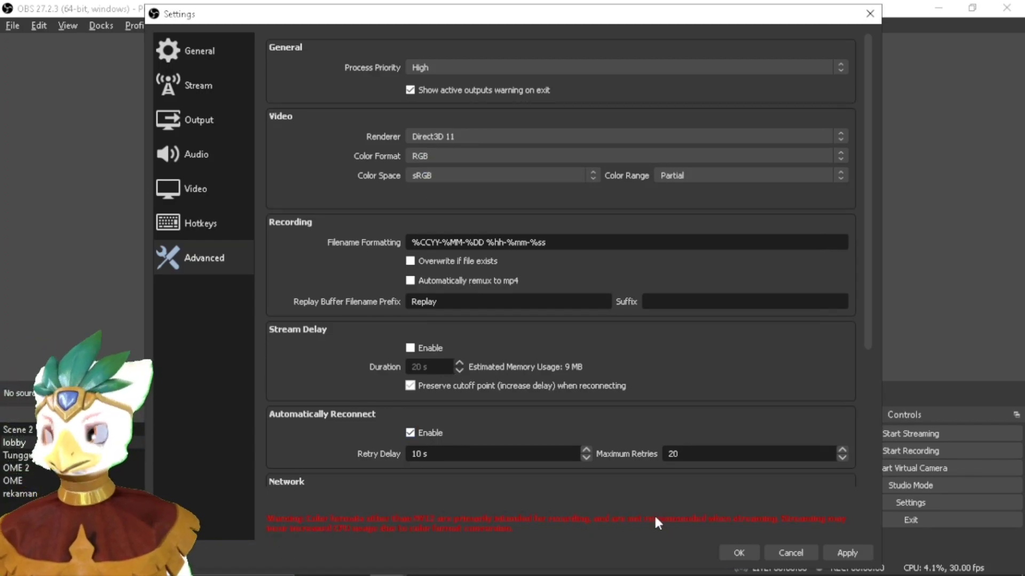
left_click(421, 154)
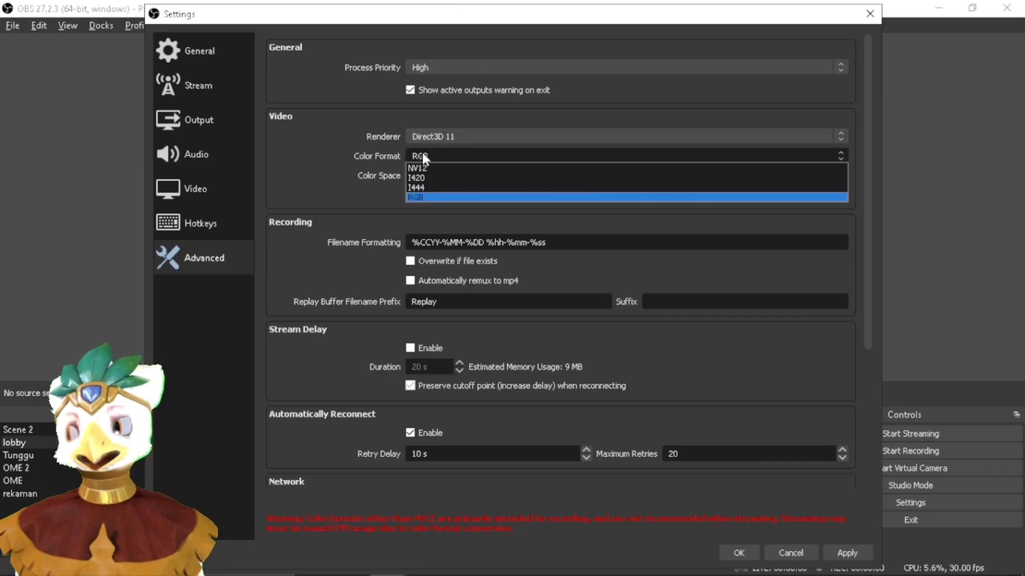
left_click(415, 168)
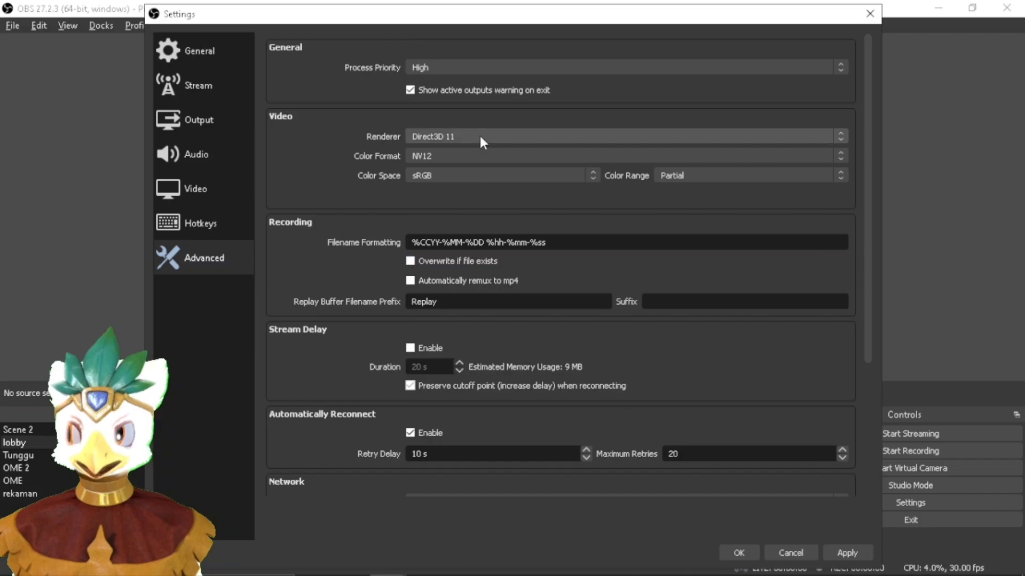
Step: Examine the color space and color range options, keeping sRGB and Partial, and look over the recording, stream delay, reconnect and network settings
left_click(479, 175)
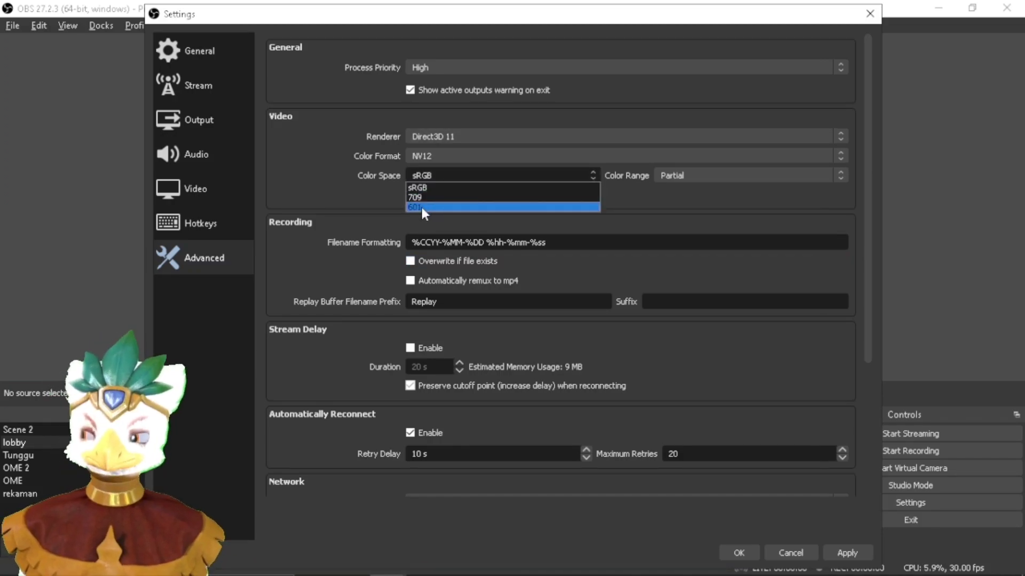
left_click(444, 177)
left_click(505, 173)
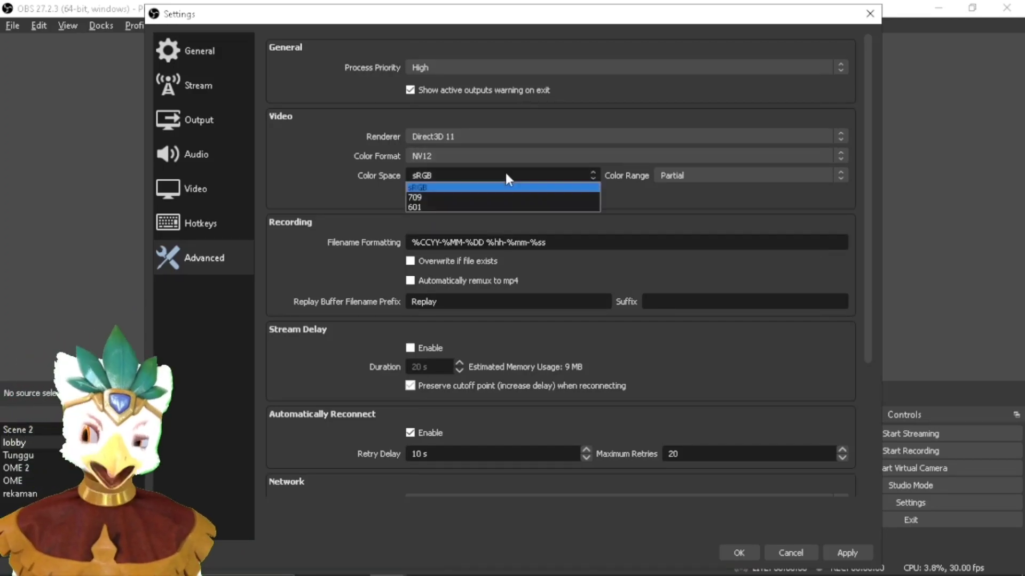
left_click(459, 187)
left_click(674, 178)
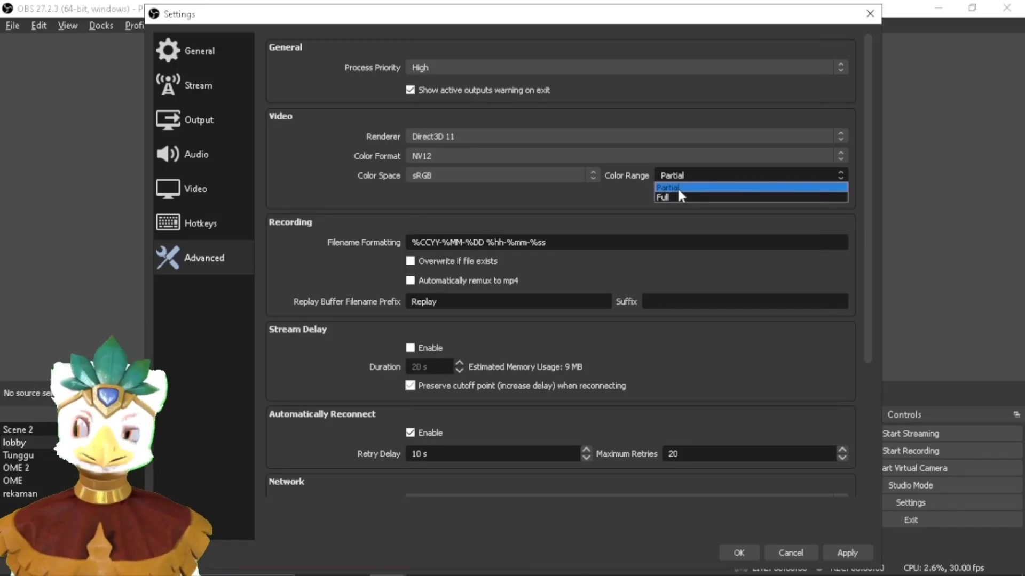
left_click(678, 190)
scroll(319, 245, "down", 5)
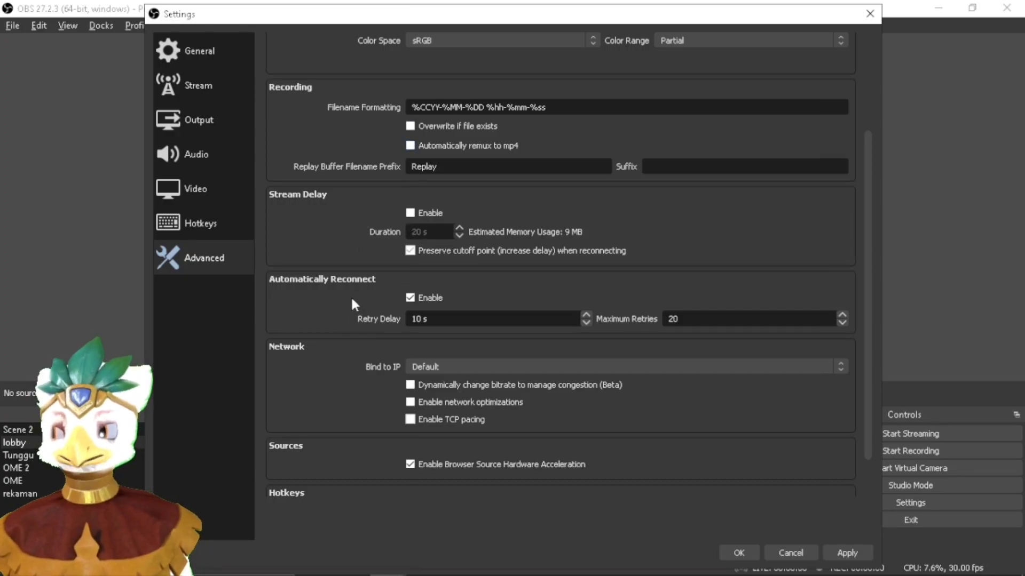
Step: Check the hotkey focus behavior options, keeping Never disable hotkeys, review the Advanced settings once more, and accept the settings
scroll(534, 327, "down", 2)
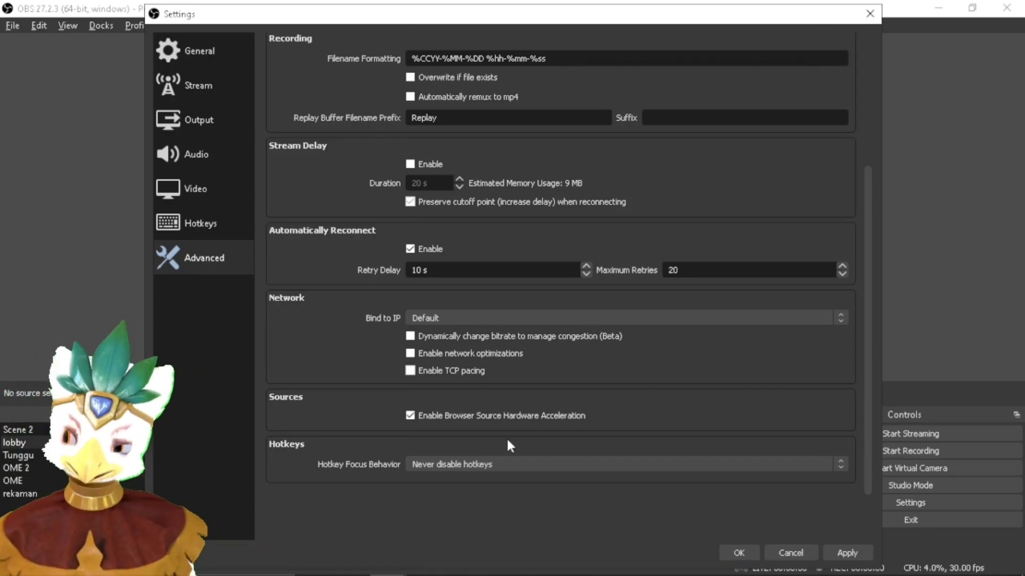
left_click(441, 463)
left_click(441, 463)
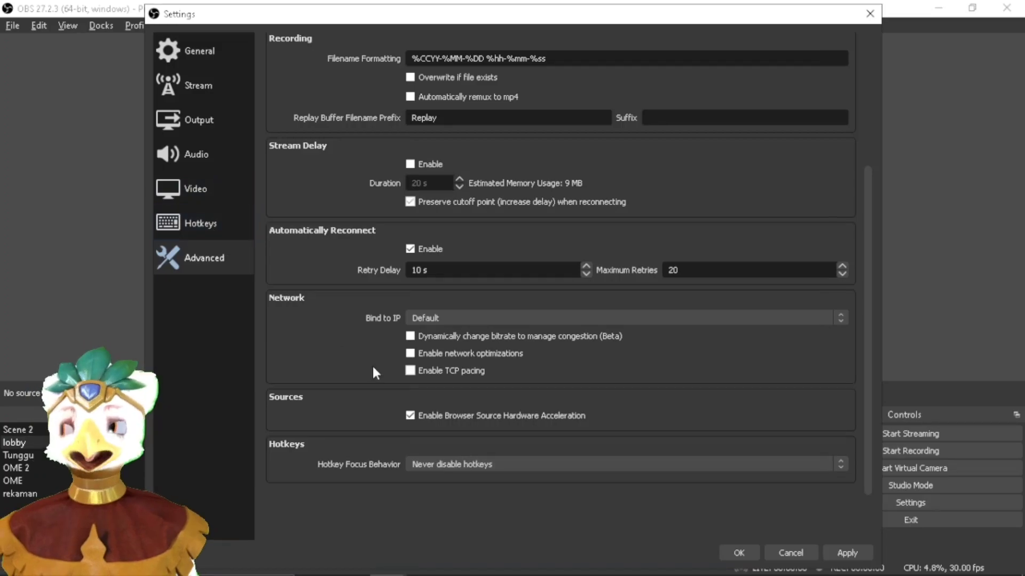
scroll(535, 483, "up", 5)
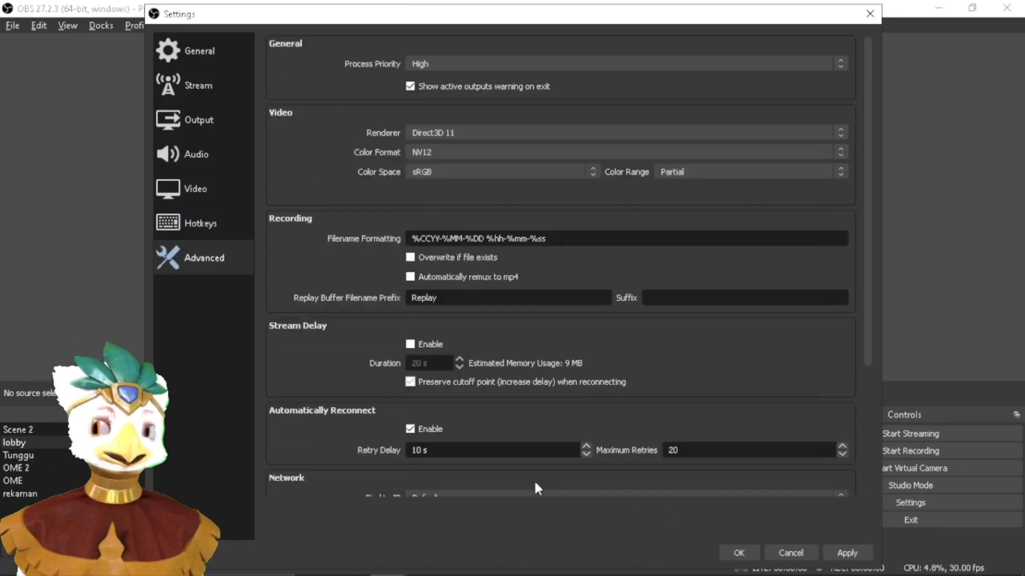
left_click(750, 552)
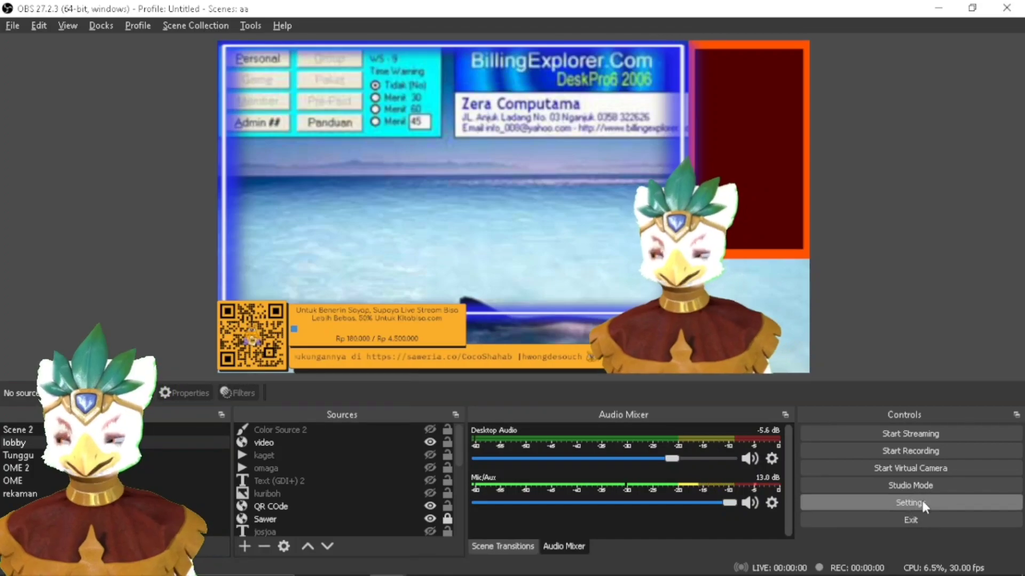
Step: Open the audio filters of the Mic/Aux source, examine its Noise Suppression filter, and close the filters
left_click(773, 501)
left_click(786, 456)
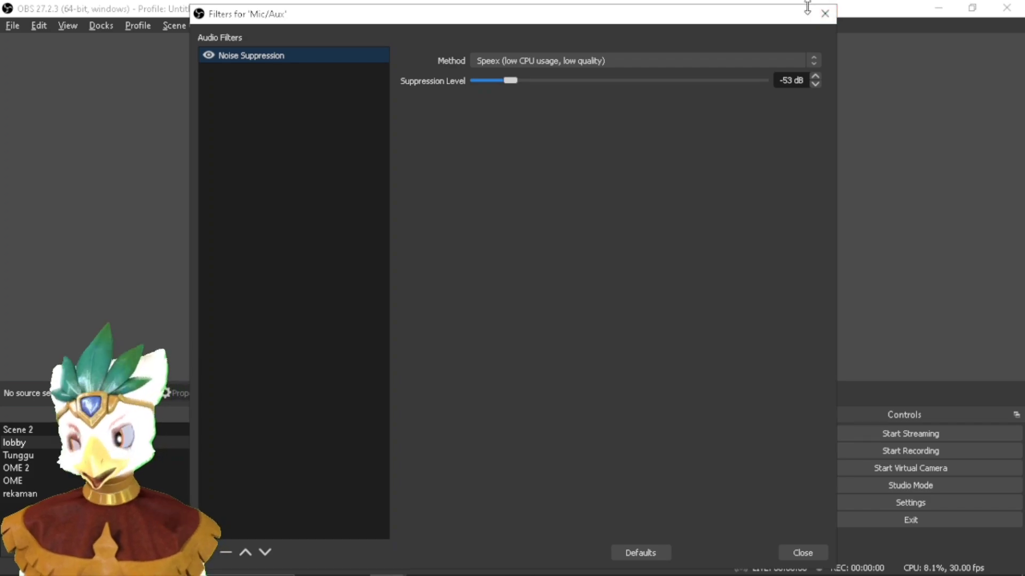
left_click(824, 13)
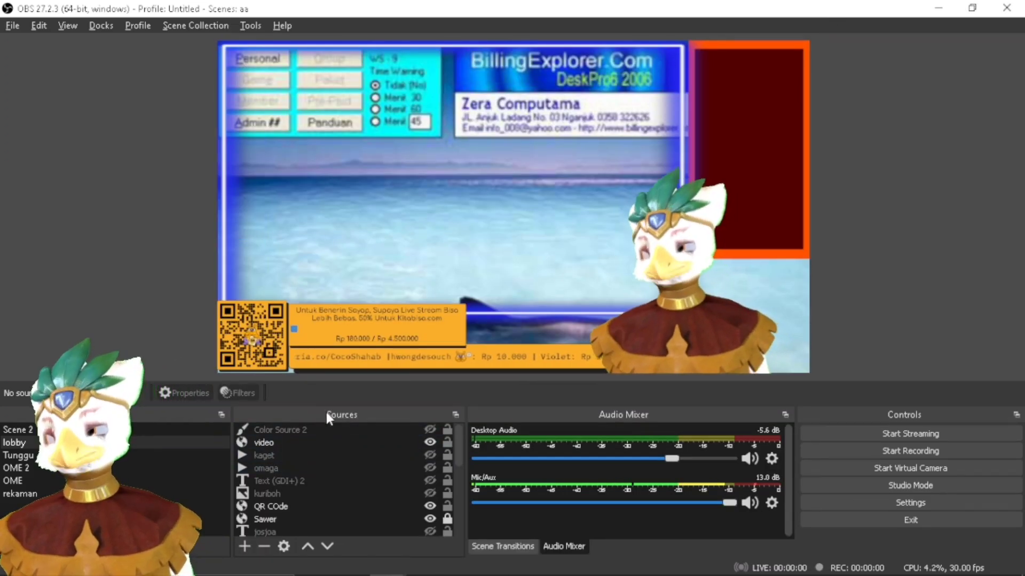